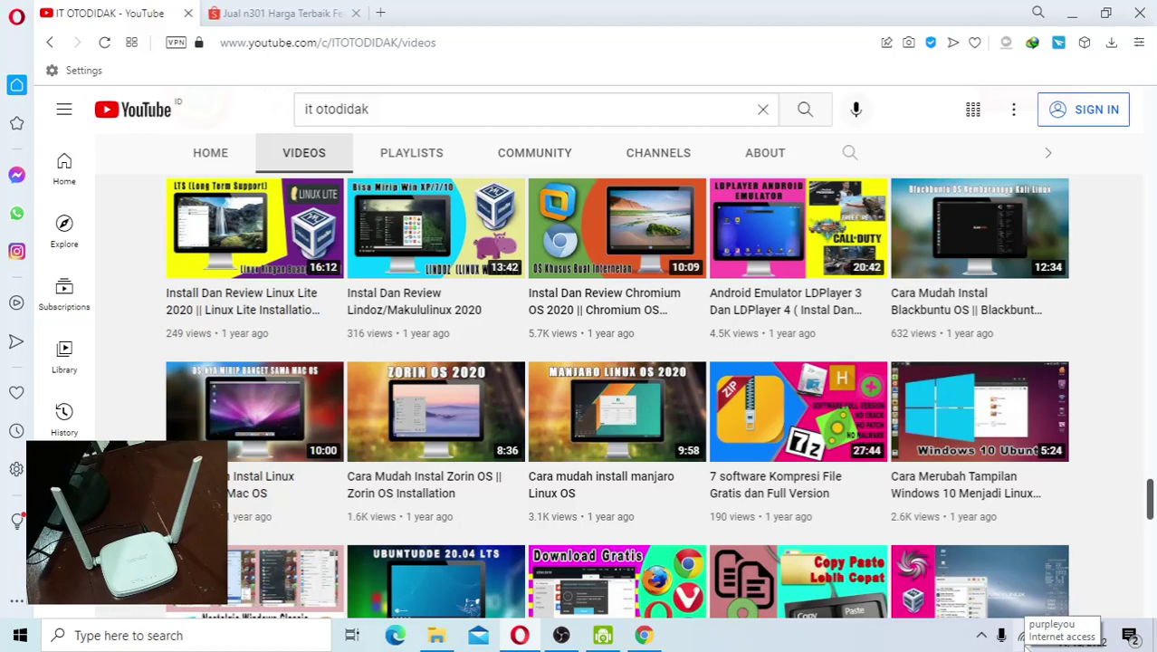
Step: Connect the computer to the open Wi-Fi network Tenda_6AEE70, toggling its automatic connection option
left_click(1022, 635)
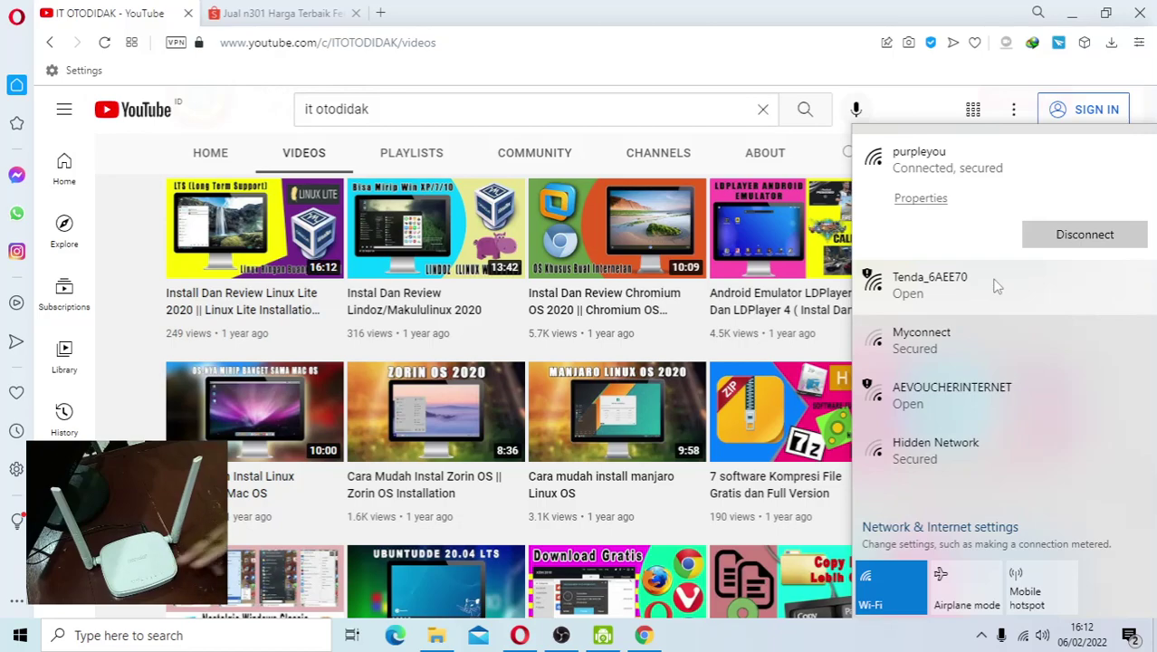
left_click(945, 285)
left_click(896, 292)
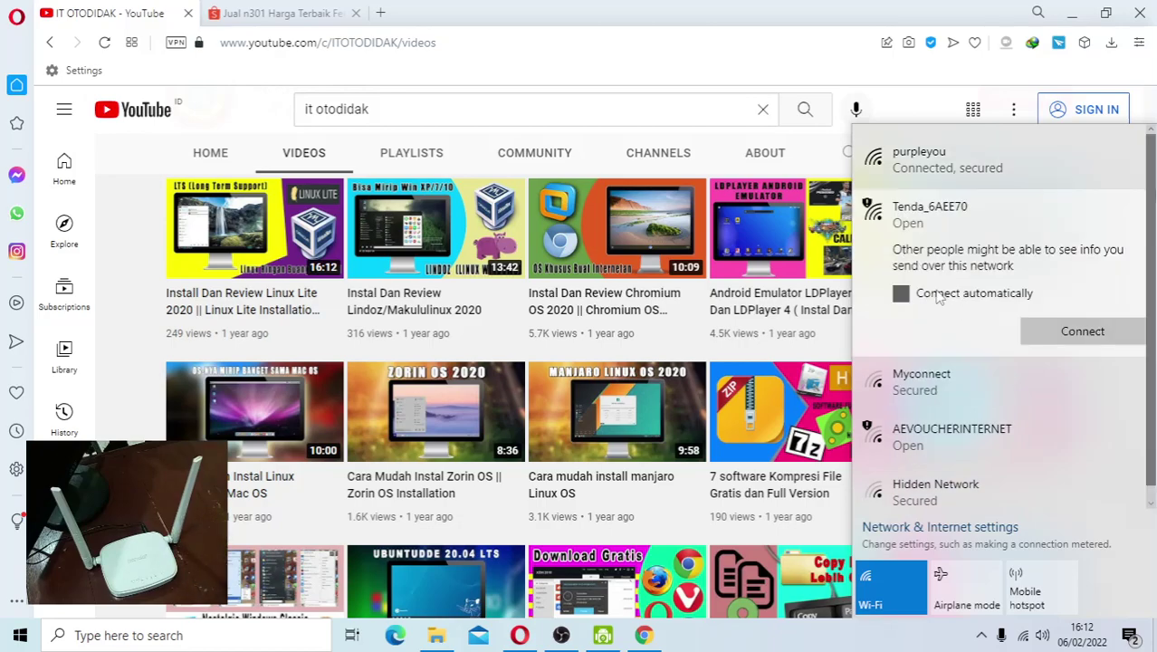
left_click(1090, 341)
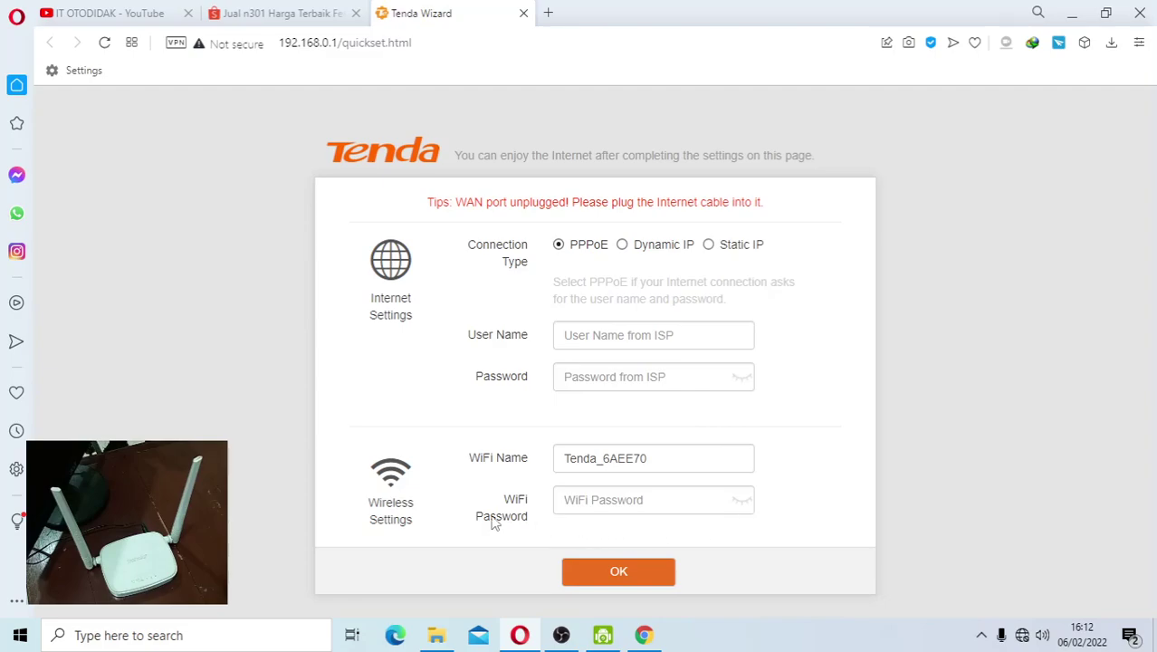
Step: Enter the PPPoE user name "user" and the ISP password in the router's quick setup, check the computer's Wi-Fi connection, and submit the setup
left_click(599, 341)
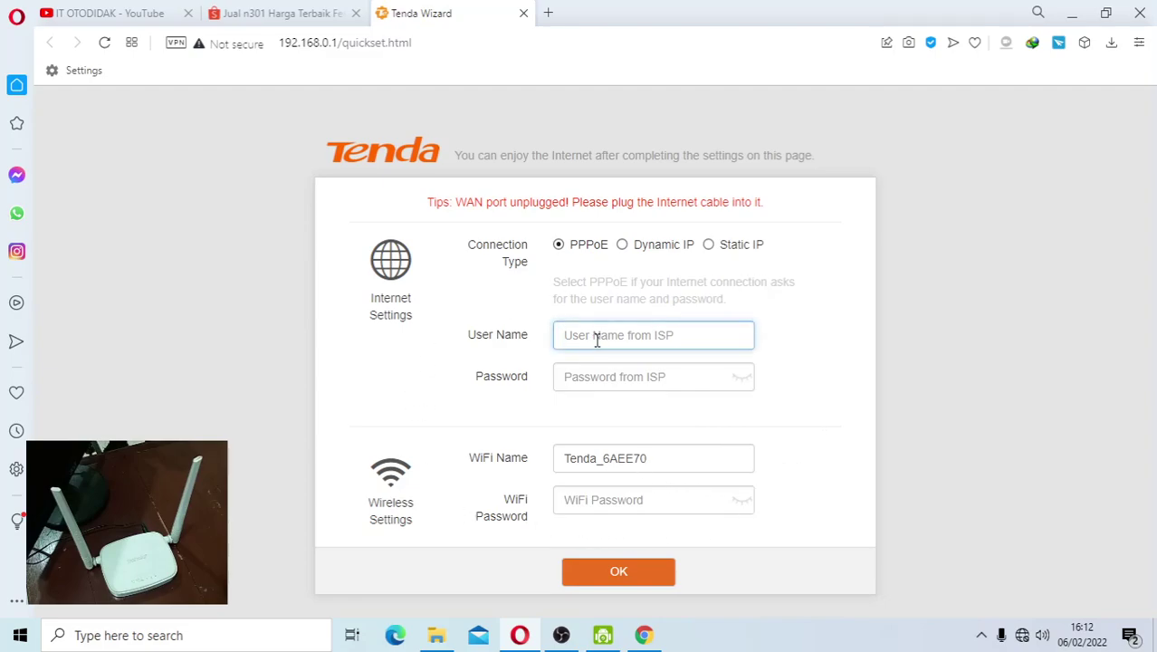
type("user")
left_click(593, 377)
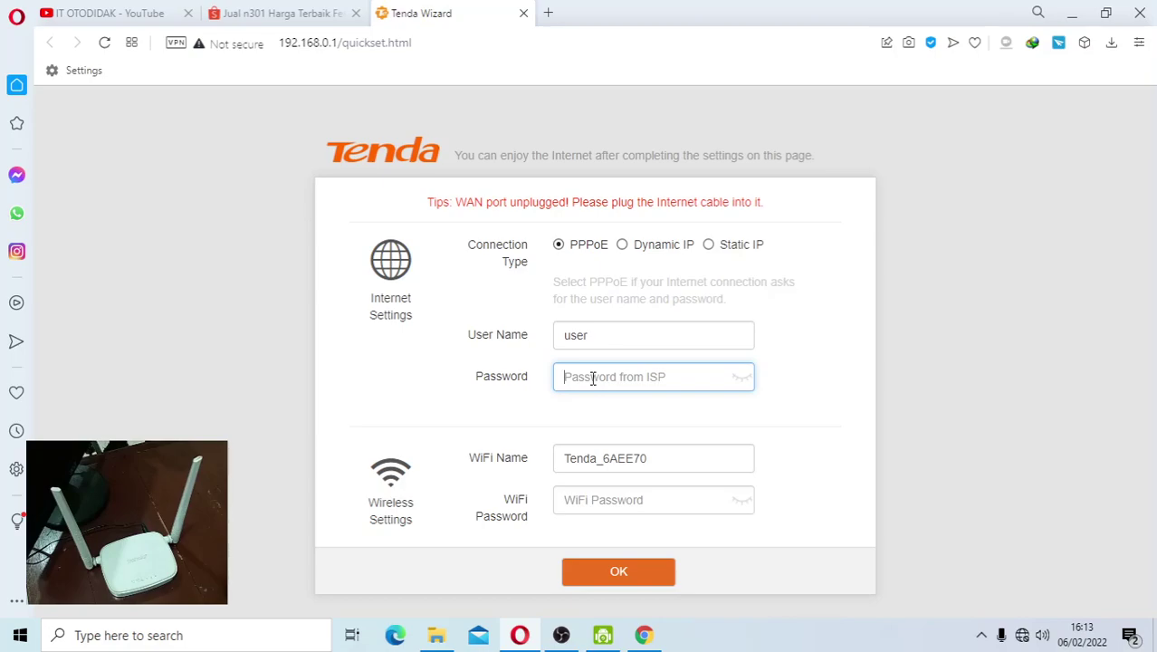
type("u")
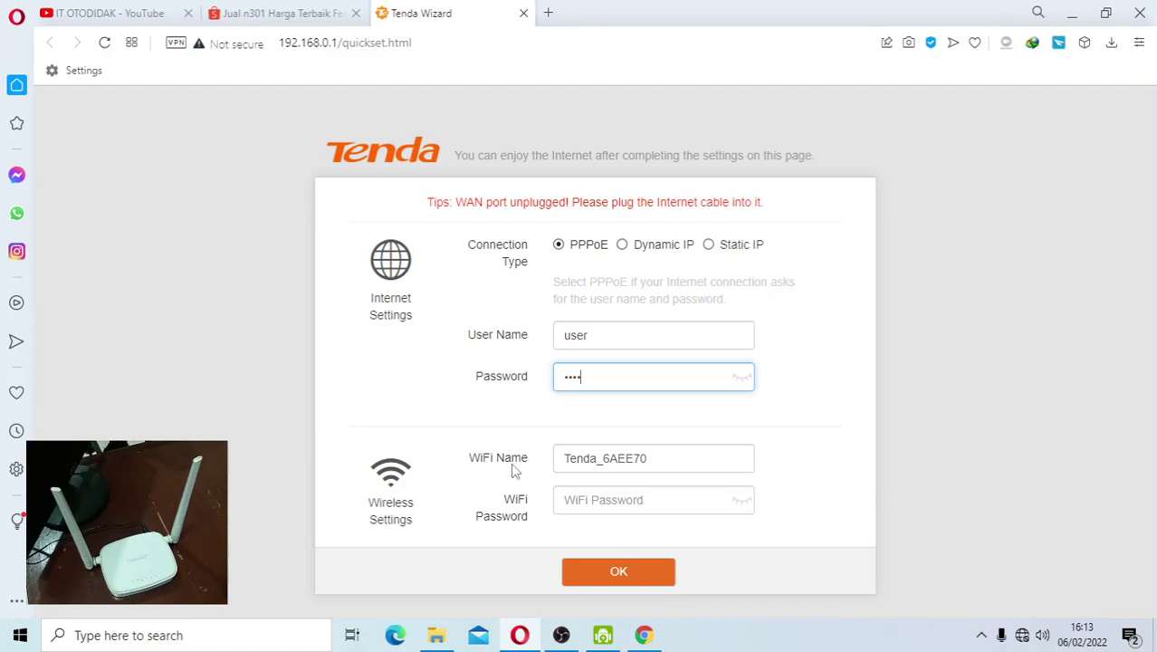
left_click(1022, 635)
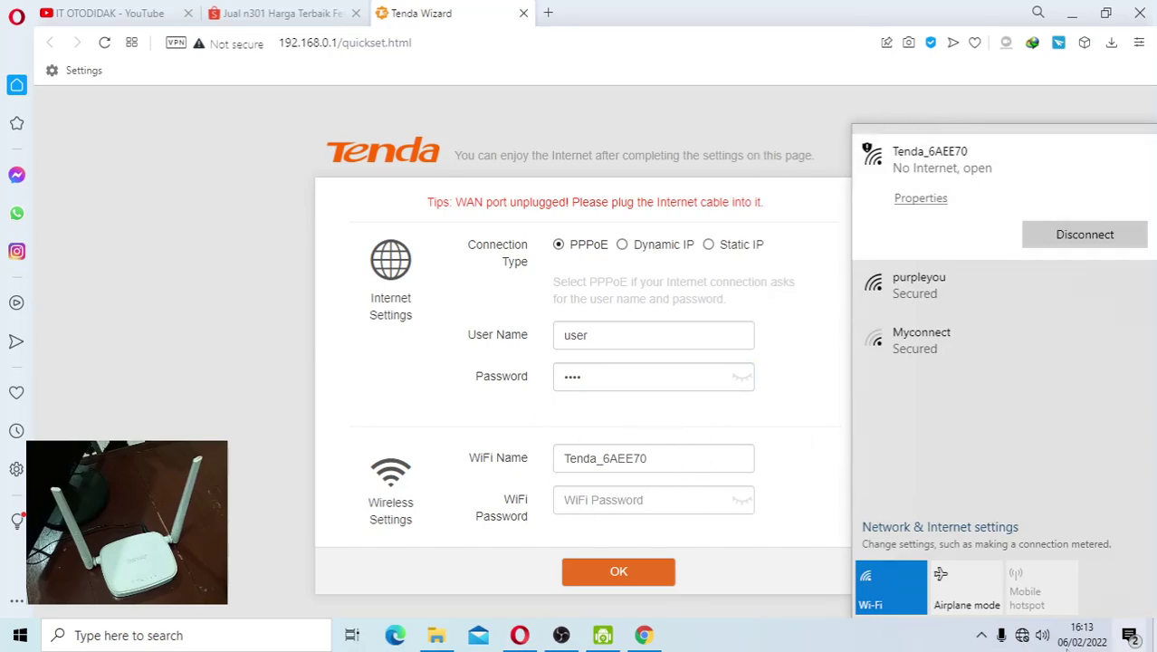
left_click(609, 576)
left_click(609, 576)
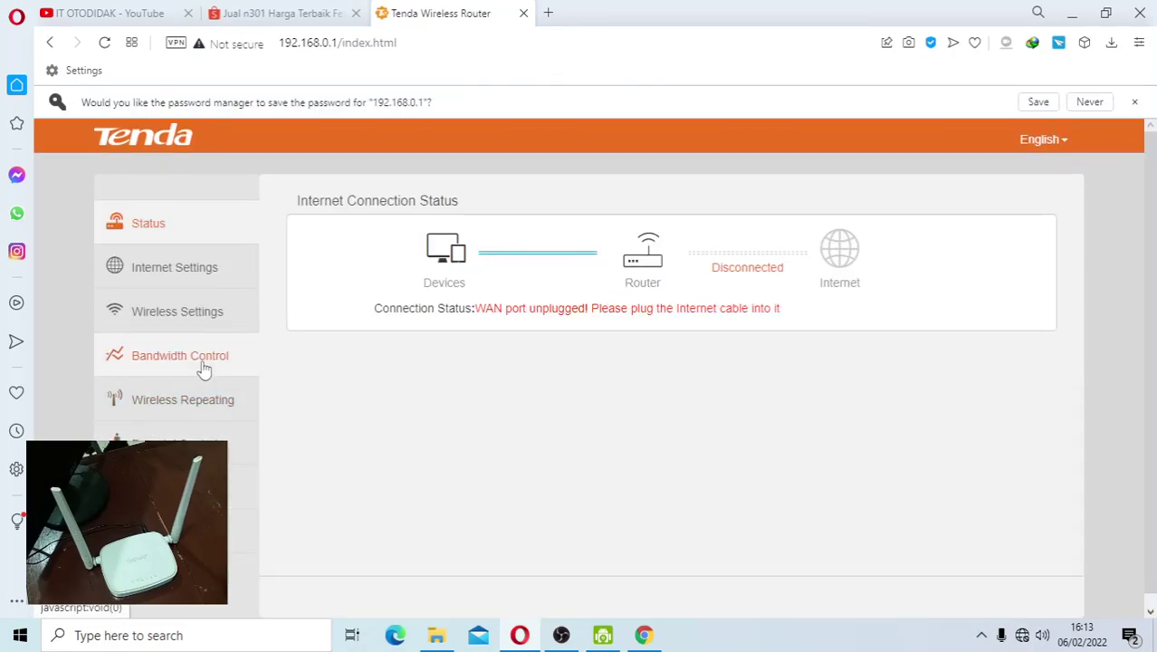
Step: Enable Multi SSID in the router's wireless settings
left_click(177, 265)
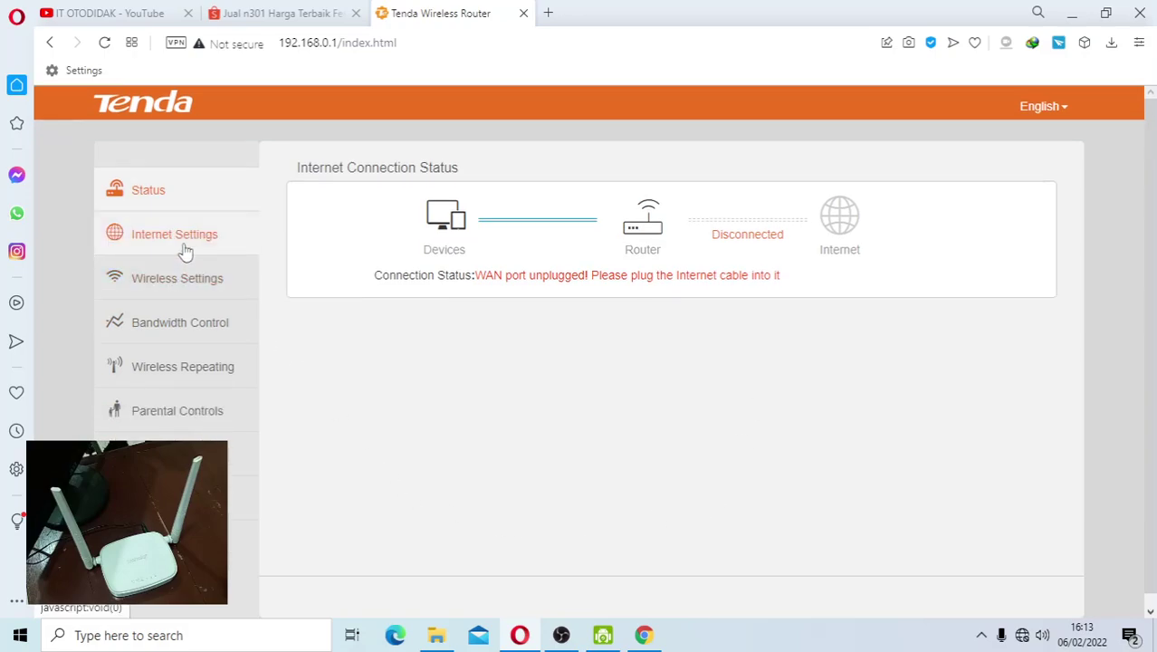
left_click(177, 281)
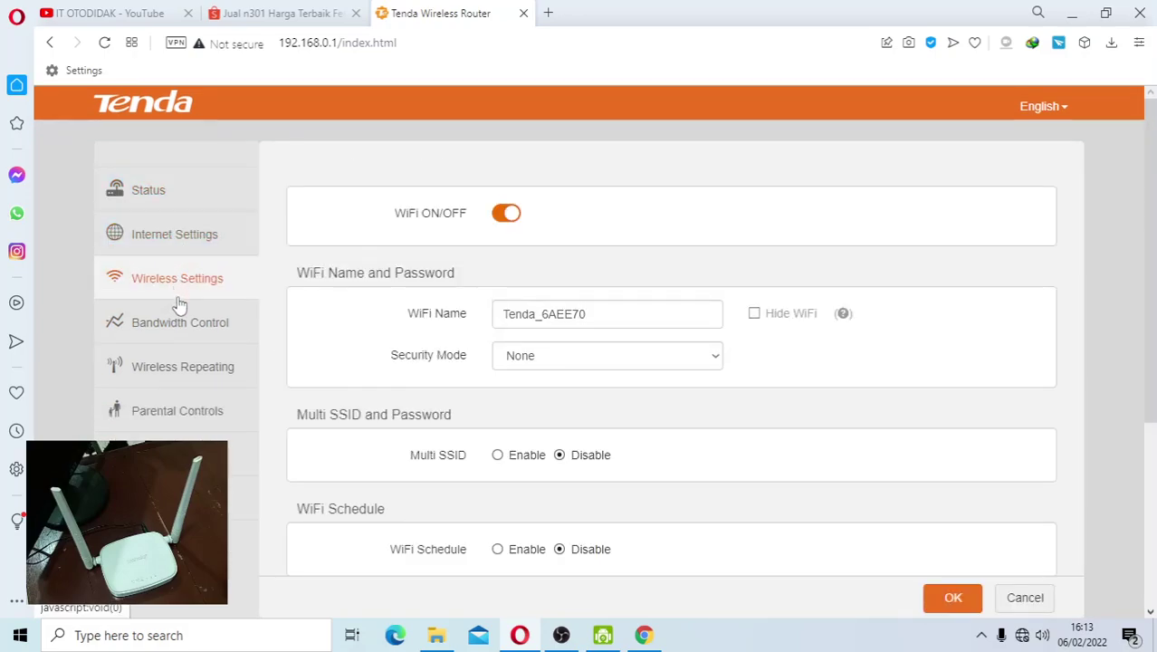
scroll(431, 380, "down", 3)
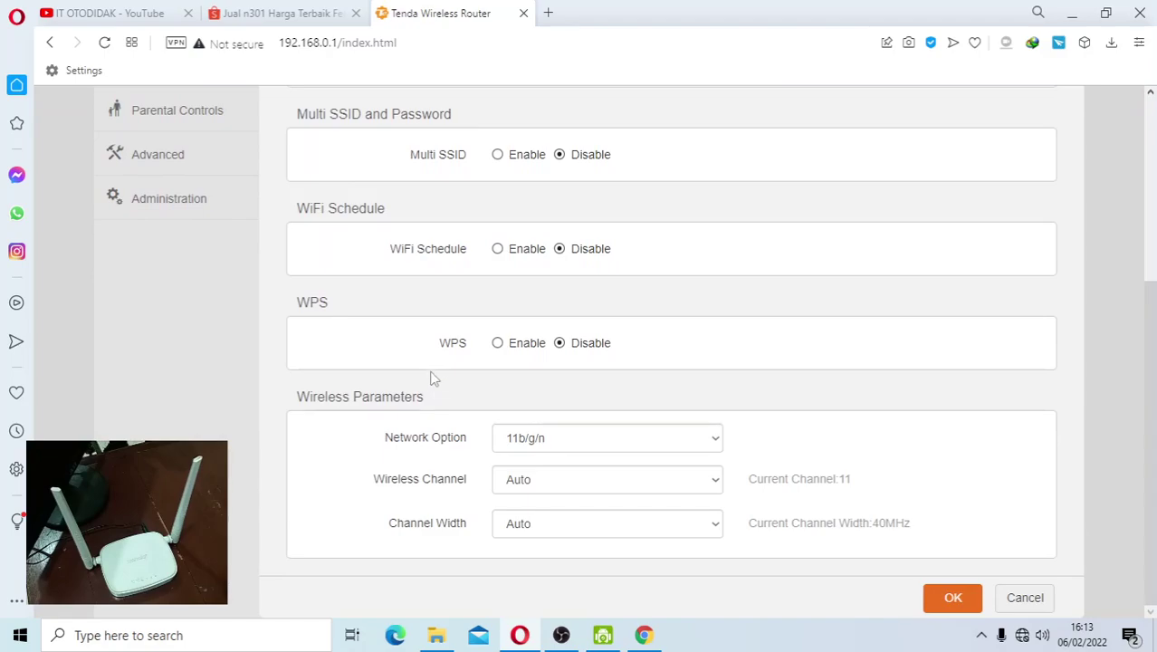
scroll(416, 362, "up", 2)
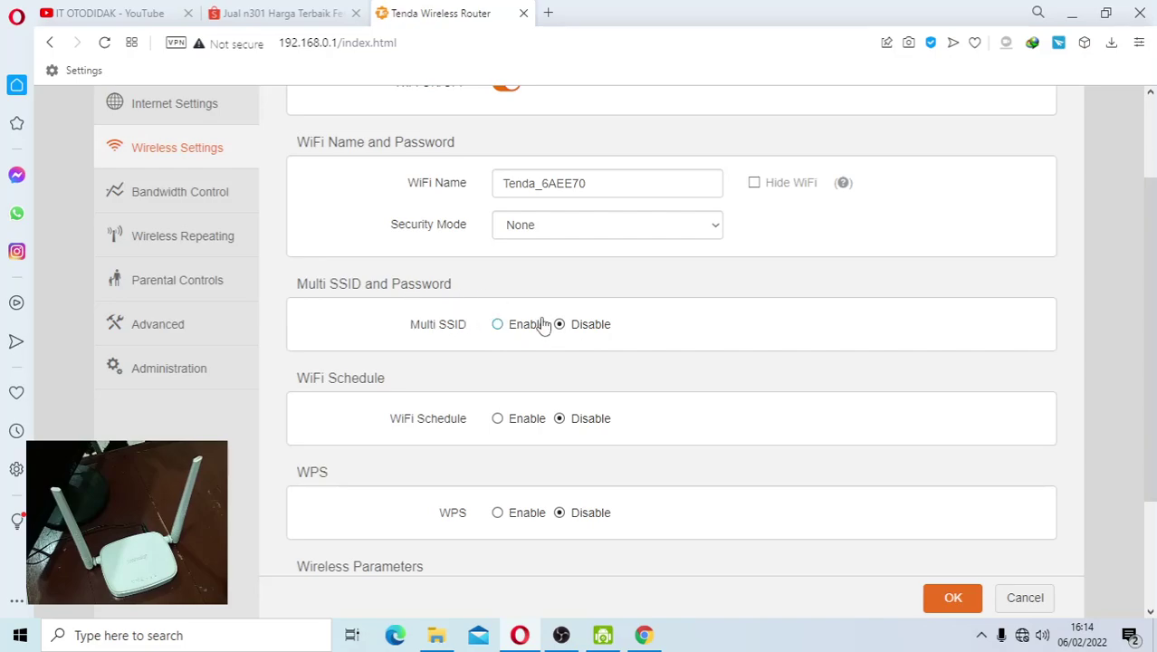
left_click(498, 324)
double_click(605, 361)
left_click(605, 361)
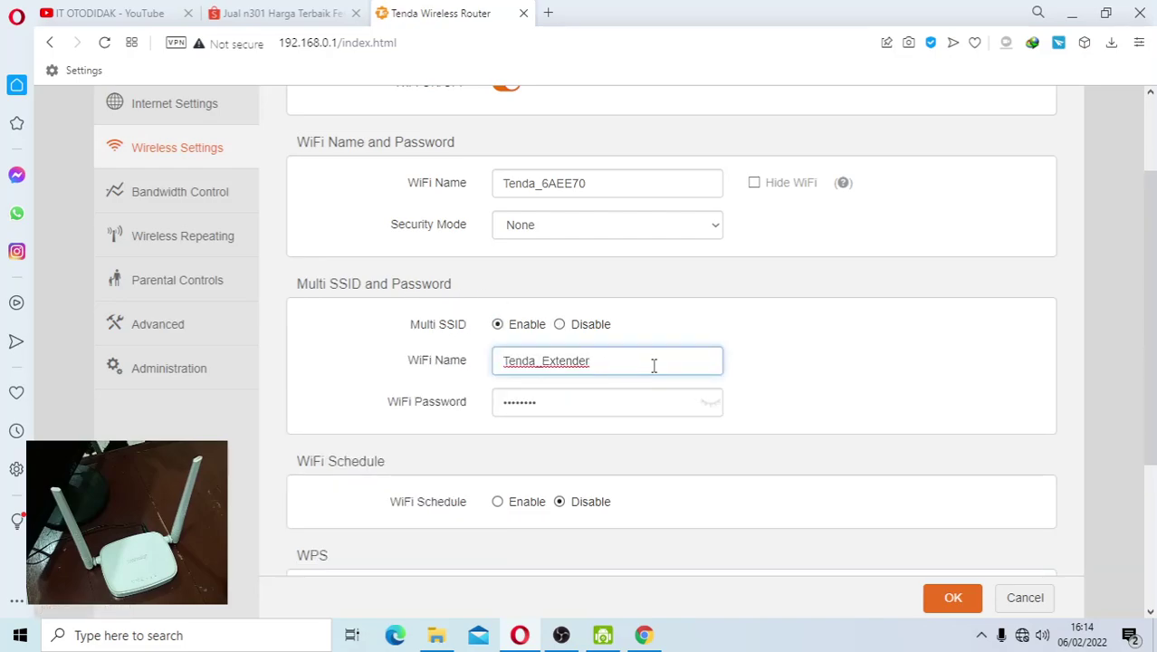
Step: Review the main WiFi name and the Multi SSID network's name and password fields
left_click_drag(615, 369, 446, 377)
left_click(584, 364)
scroll(609, 365, "up", 1)
left_click_drag(598, 445, 443, 453)
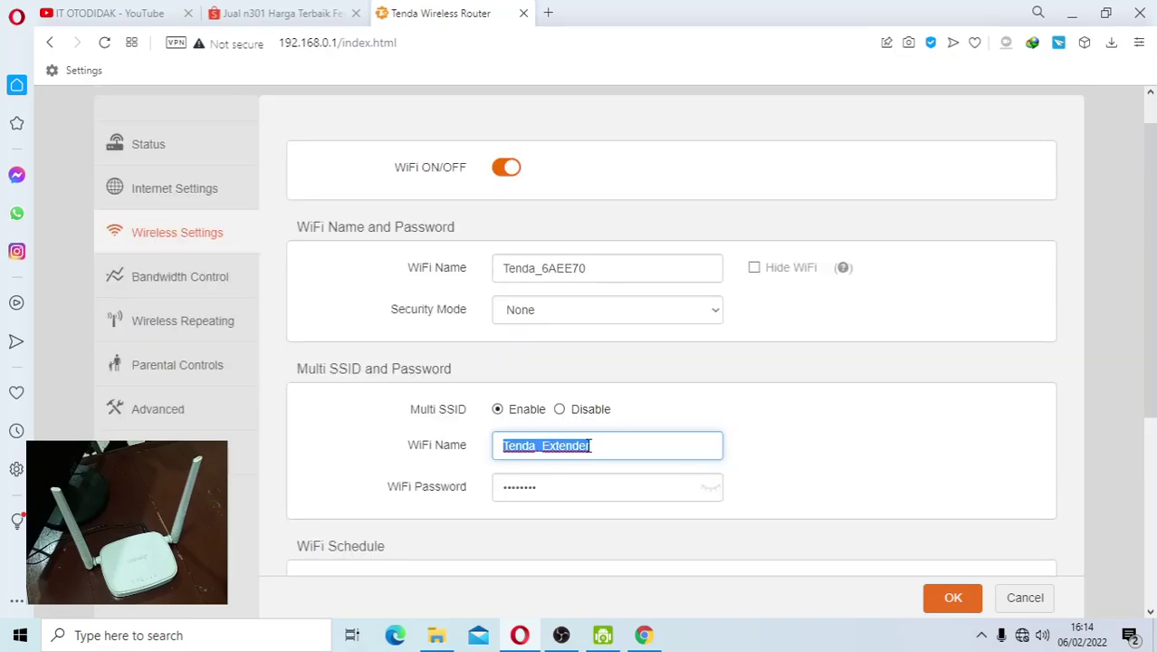
left_click(598, 445)
left_click(576, 483)
left_click(612, 443)
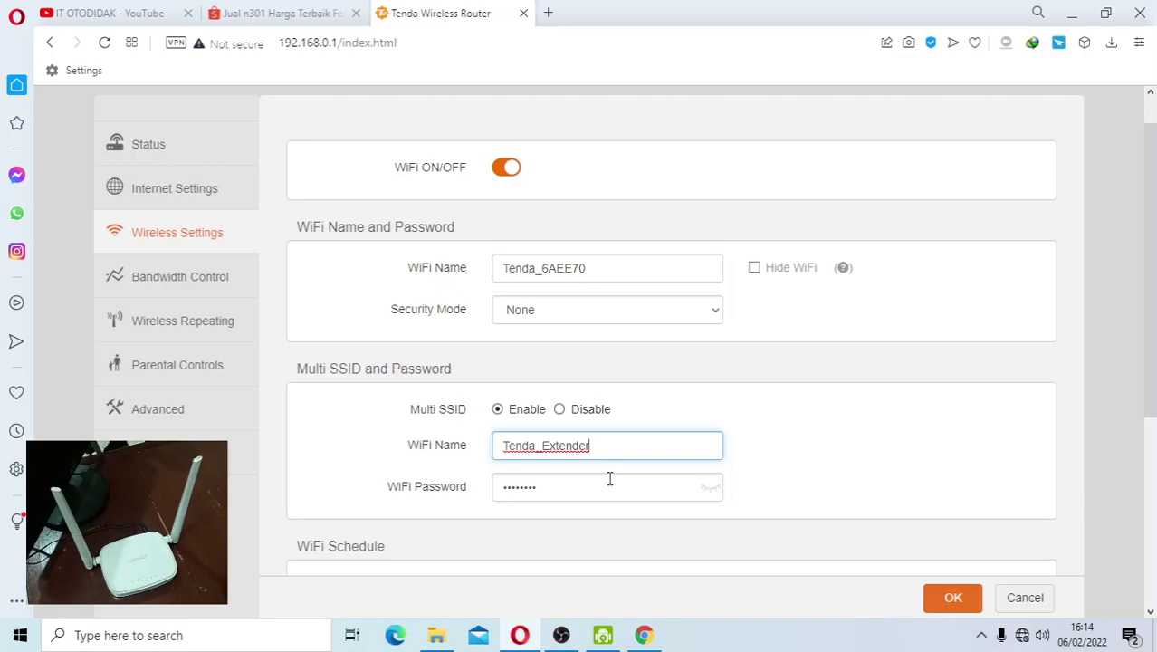
left_click(579, 268)
left_click(596, 456)
left_click(603, 491)
left_click(613, 450)
left_click(598, 493)
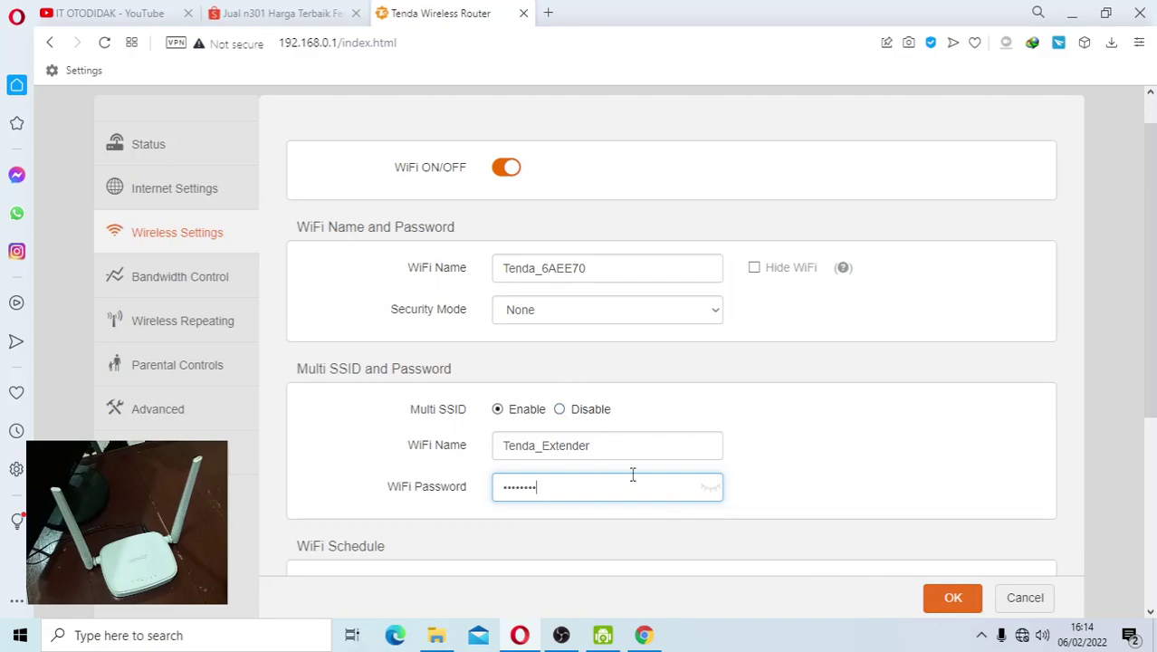
Step: Save the wireless settings and check the computer's available Wi-Fi networks for Tenda_Extender
scroll(633, 475, "down", 4)
scroll(646, 476, "up", 1)
scroll(647, 477, "down", 1)
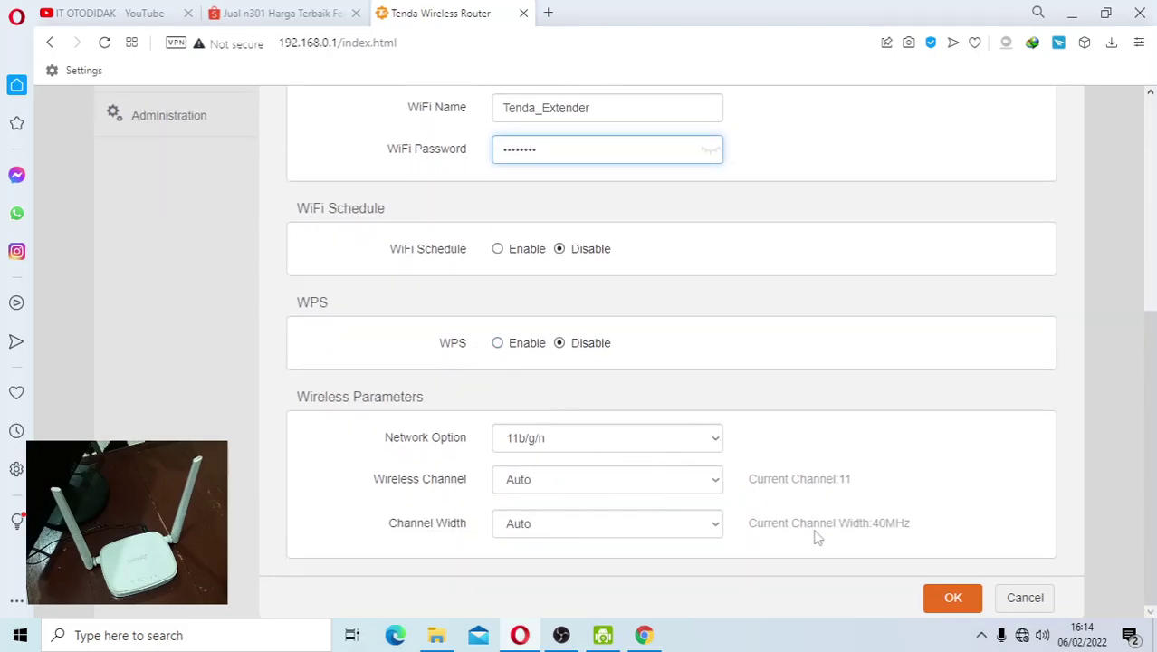
left_click(947, 604)
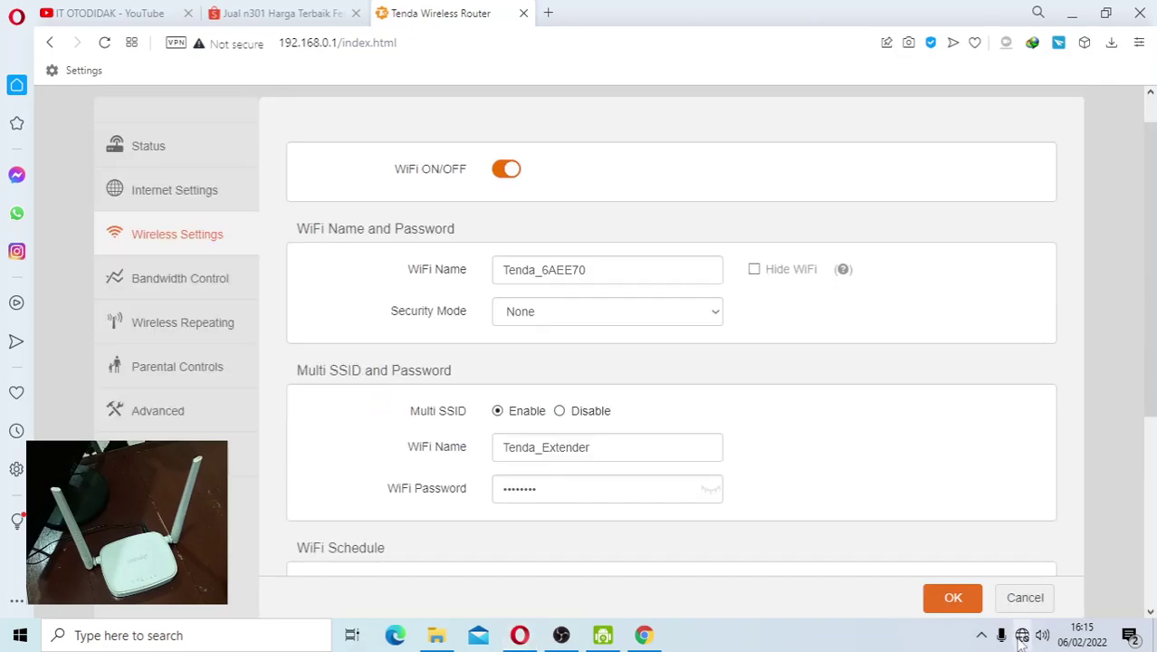
left_click(1021, 638)
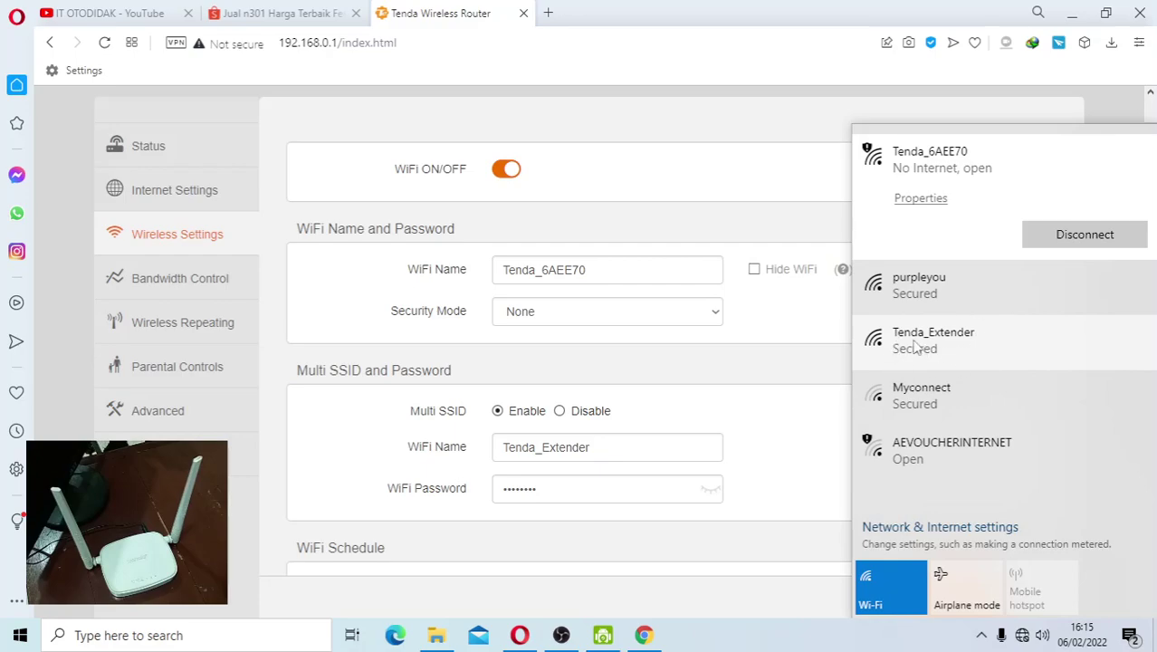
left_click(349, 317)
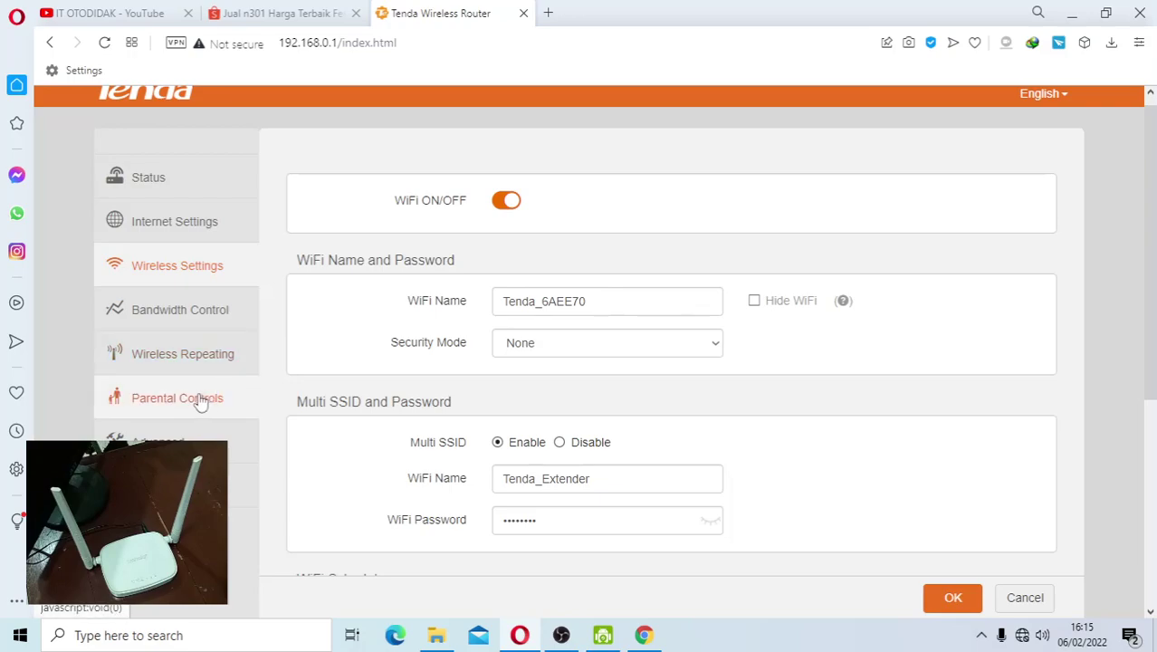
Step: Examine the router's bandwidth control page and the WISP, Universal Repeater and AP modes under wireless repeating
left_click(172, 312)
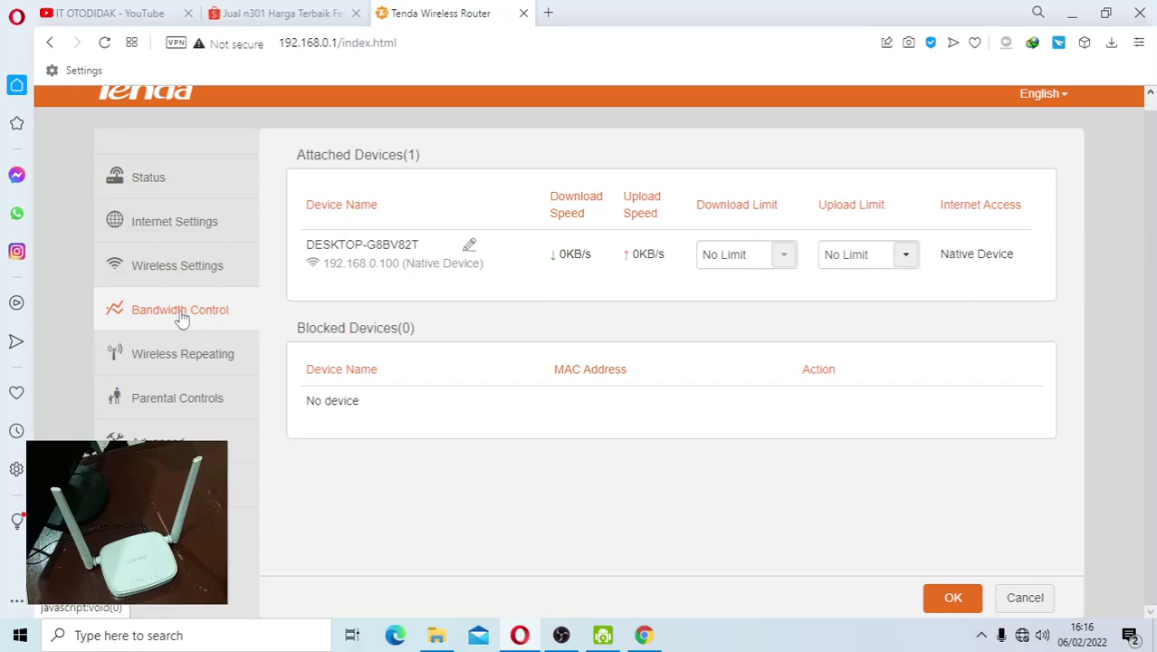
left_click(183, 374)
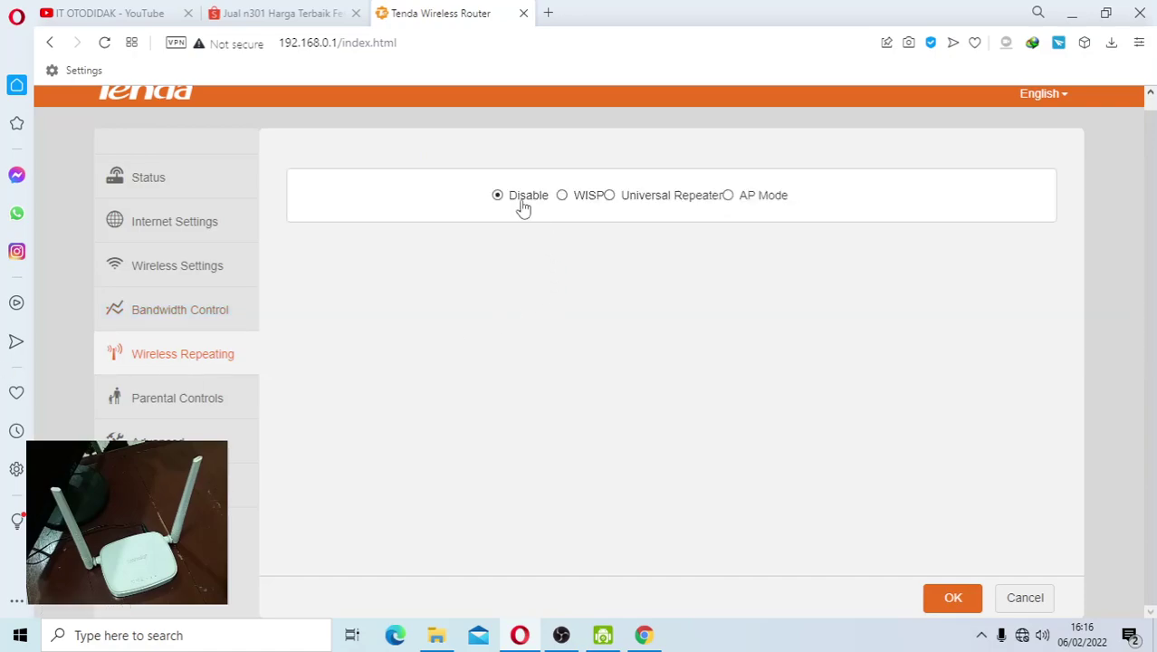
left_click(572, 205)
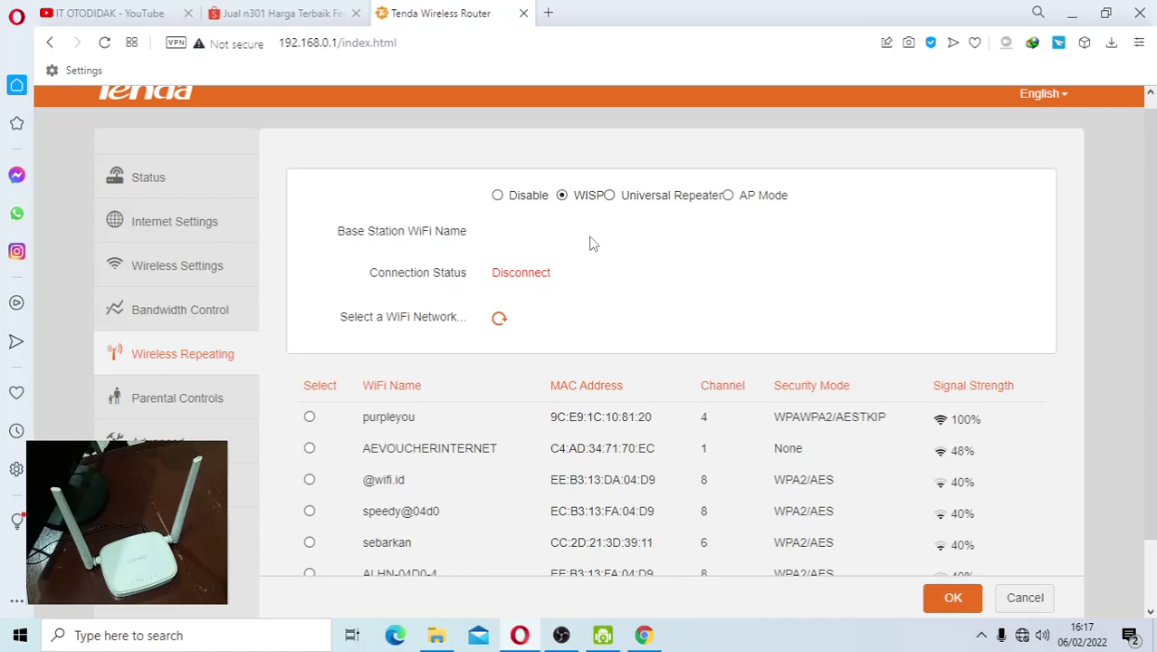
scroll(602, 228, "up", 1)
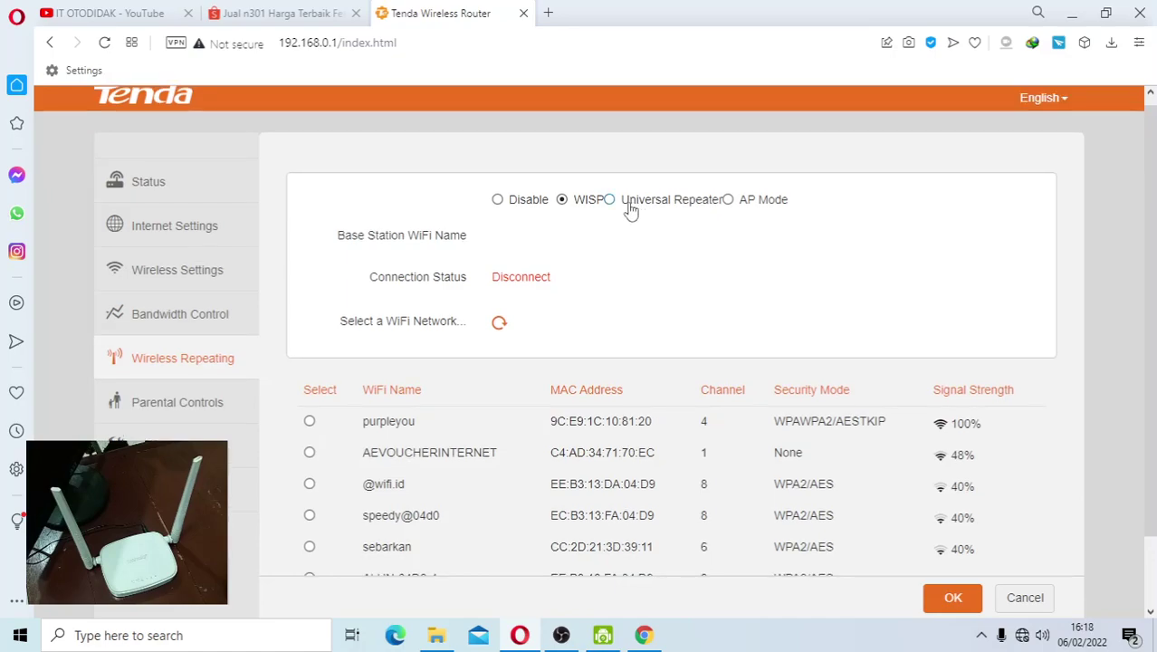
left_click(631, 207)
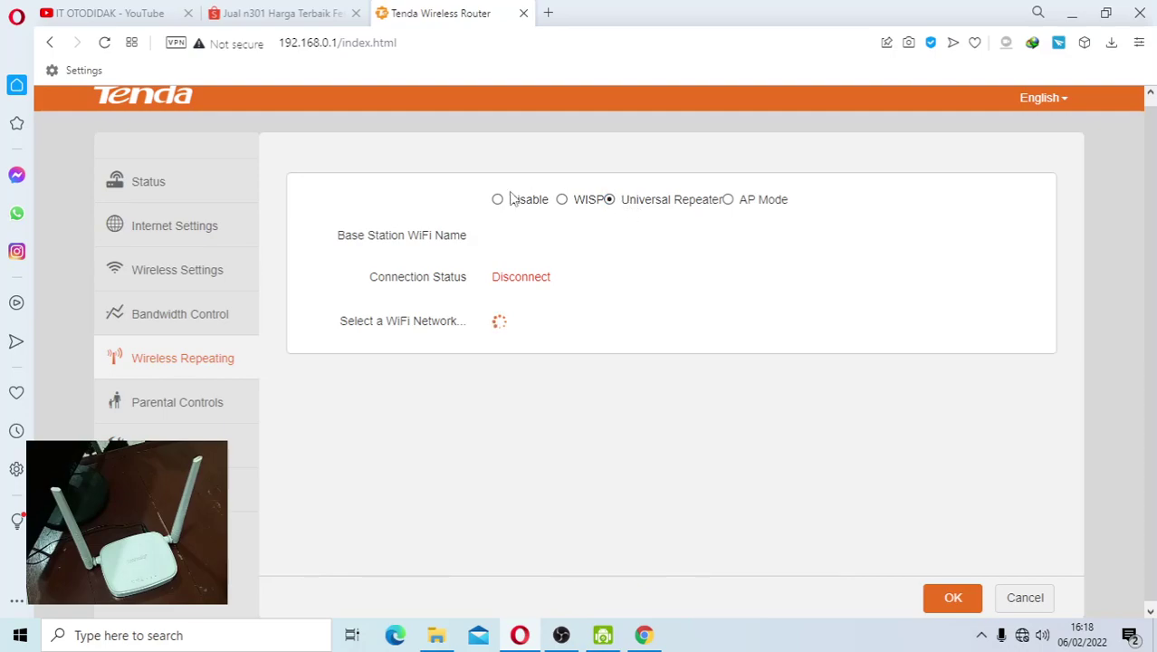
left_click(729, 200)
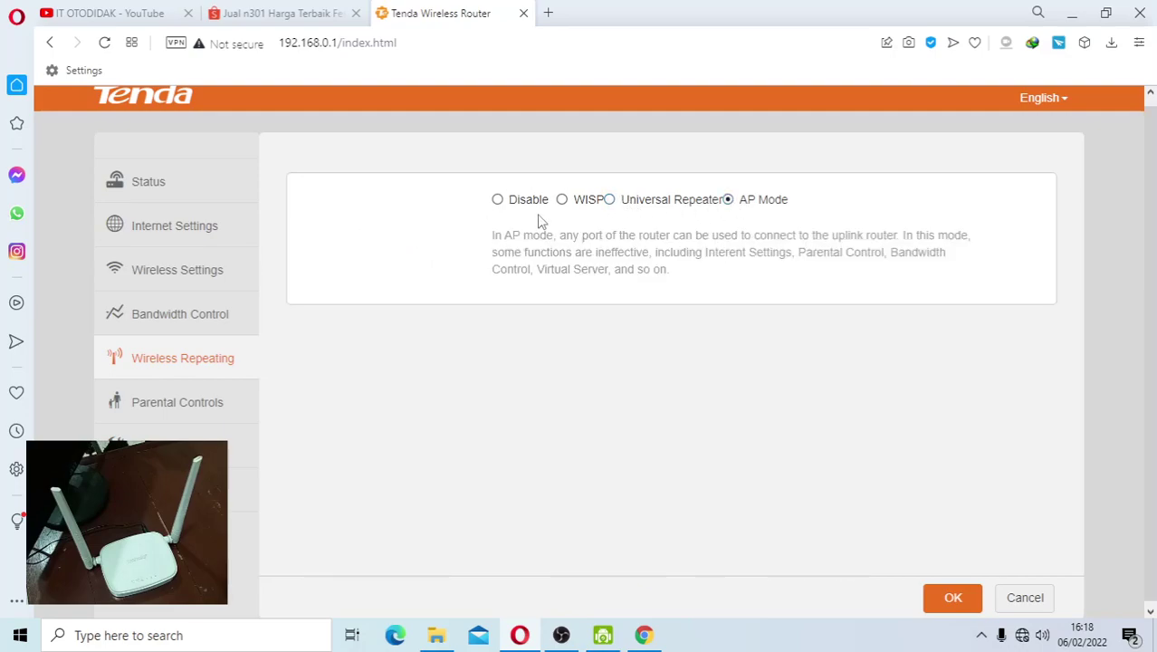
left_click(597, 200)
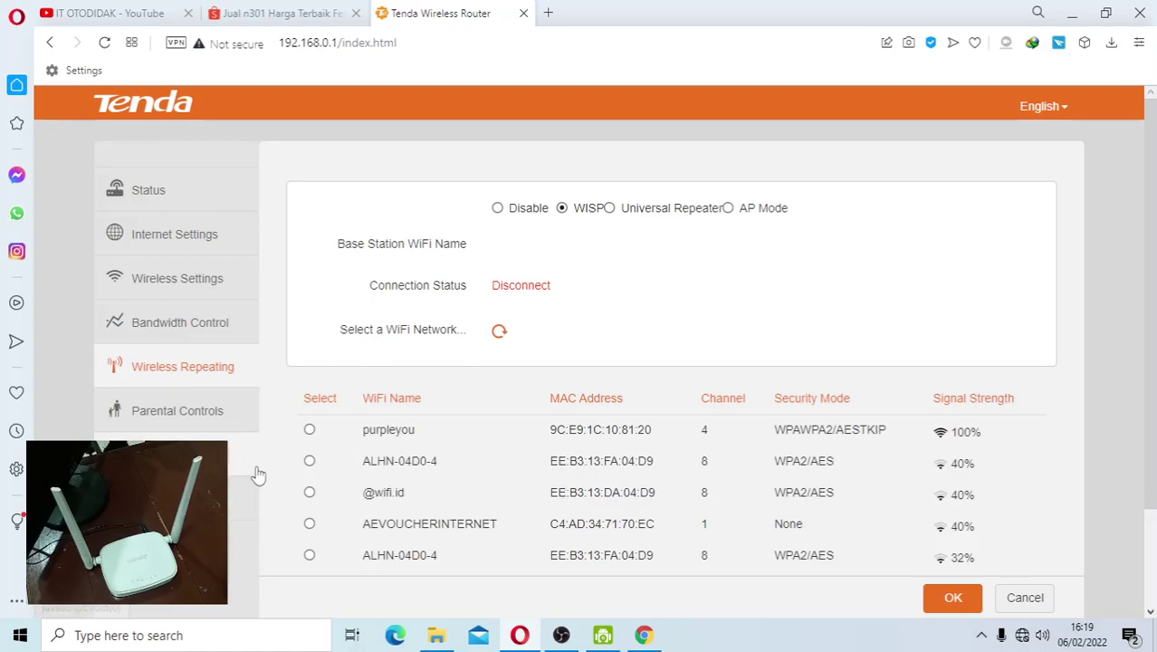
Step: Review the router's administration settings and examine the current firmware version under Device Management
left_click(243, 493)
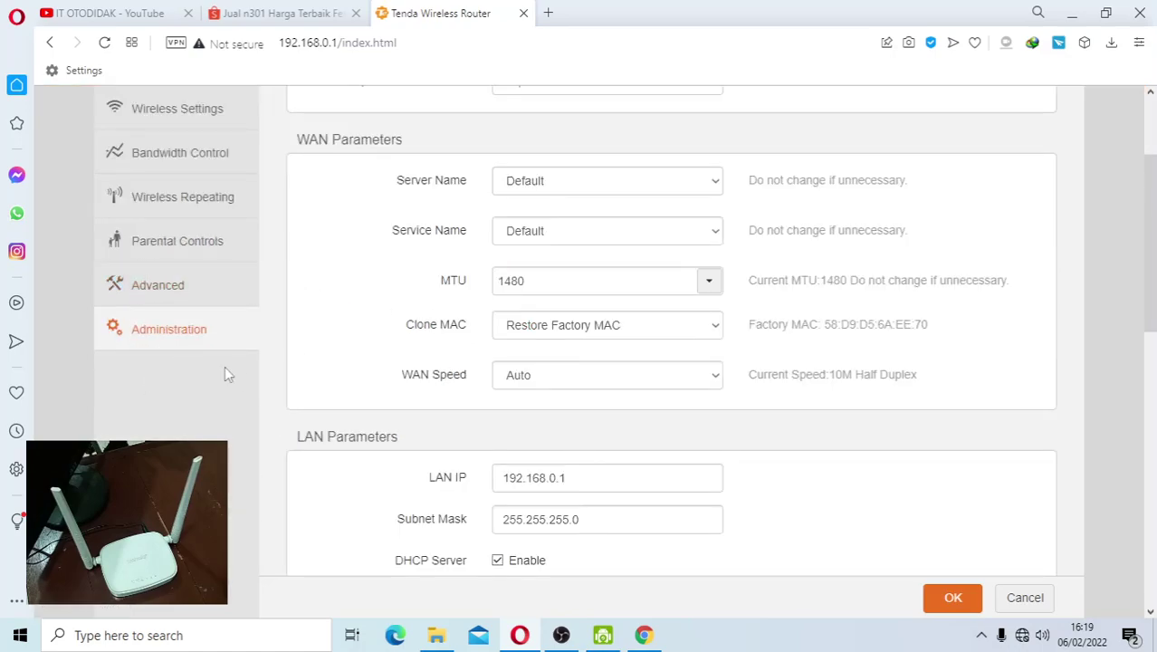
scroll(640, 407, "down", 9)
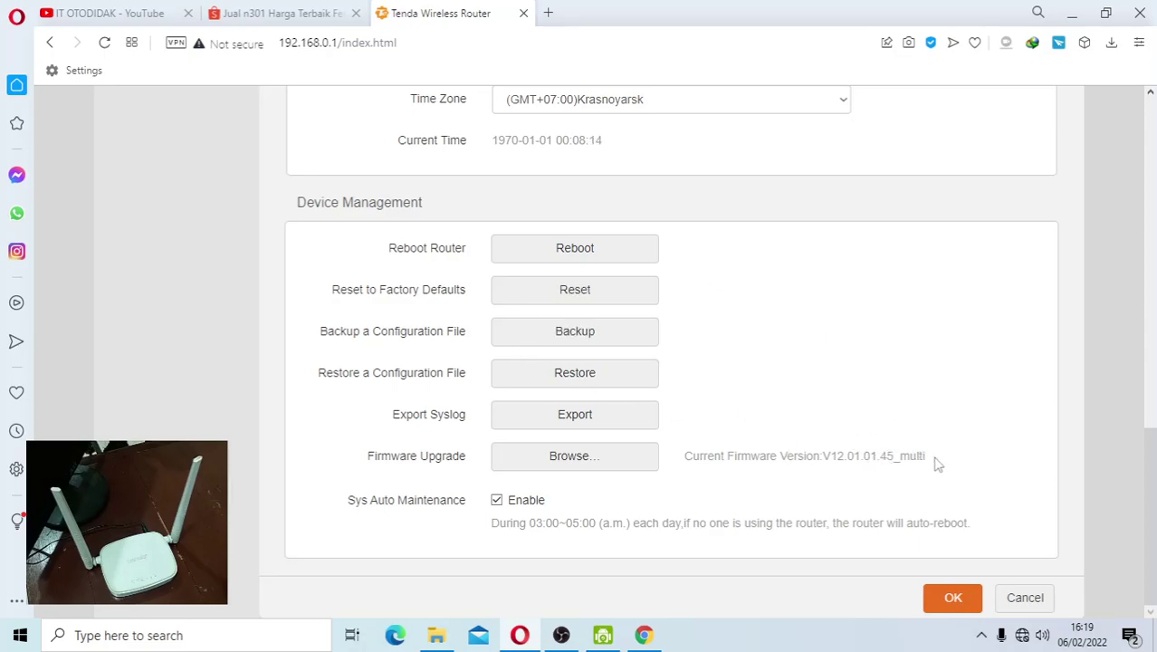
left_click_drag(931, 485, 728, 471)
left_click(802, 443)
scroll(619, 382, "up", 12)
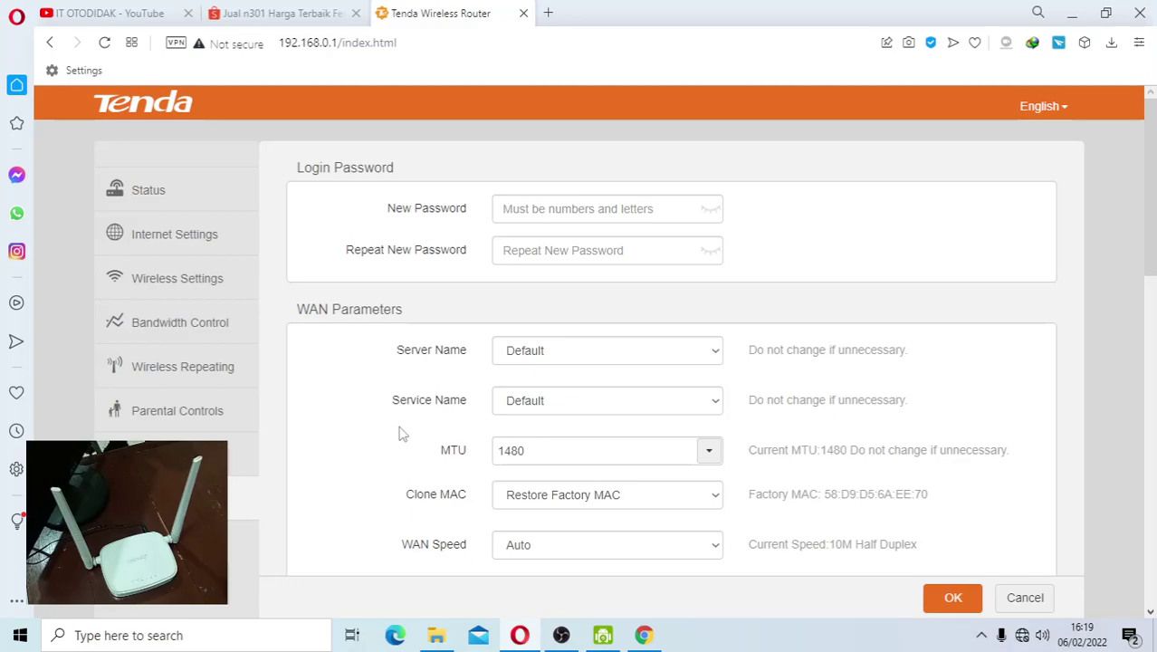
scroll(489, 435, "down", 10)
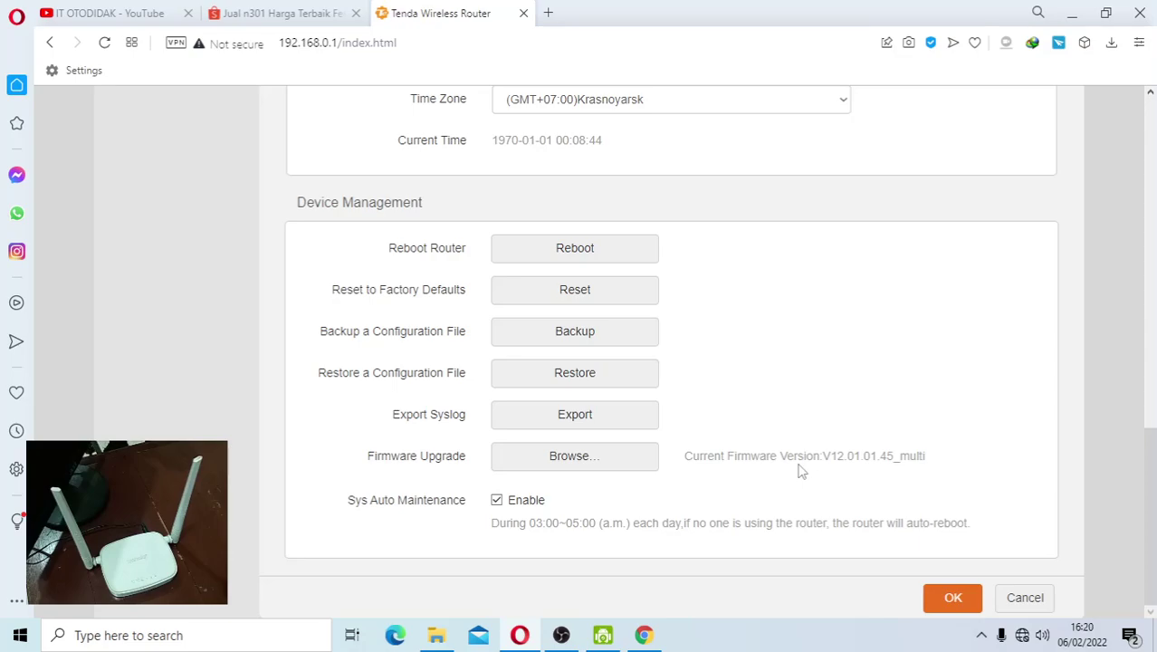
scroll(524, 433, "up", 8)
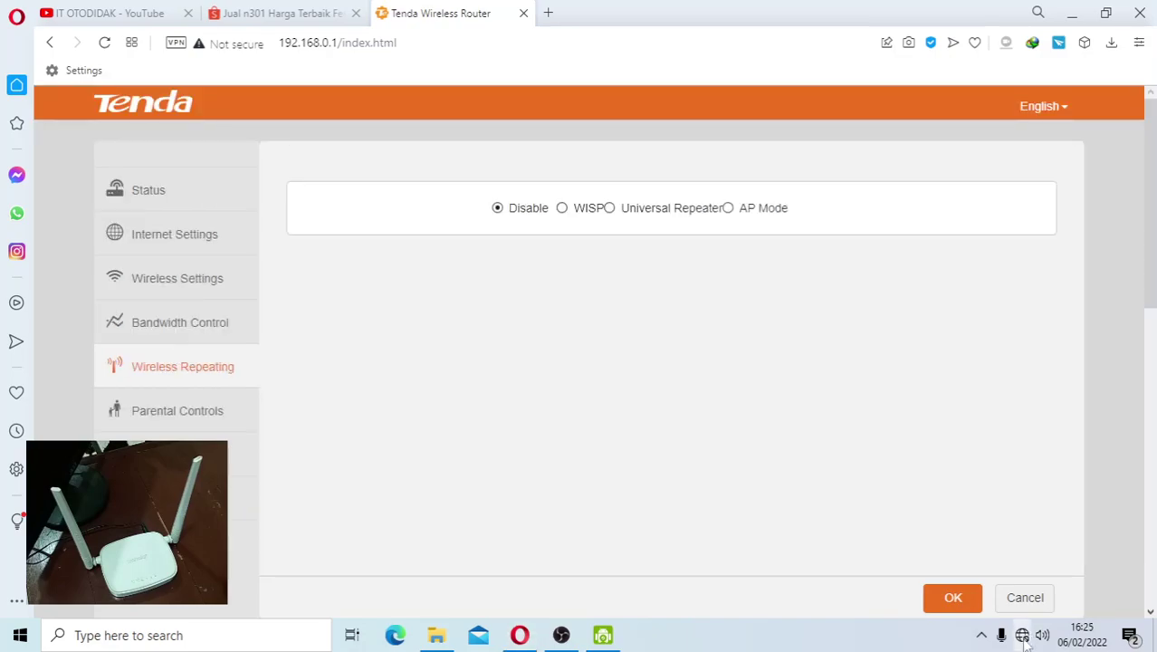
Step: Connect the computer to the hidden Wi-Fi network with automatic connection, entering its network name (SSID) and security key
left_click(1022, 635)
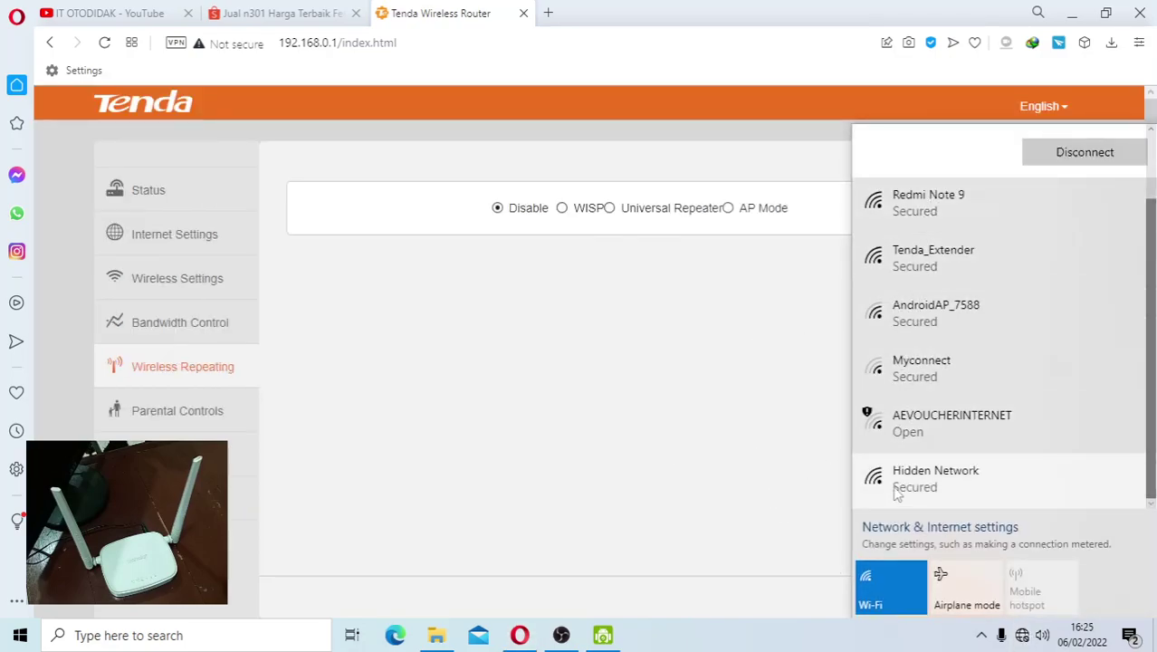
left_click(924, 489)
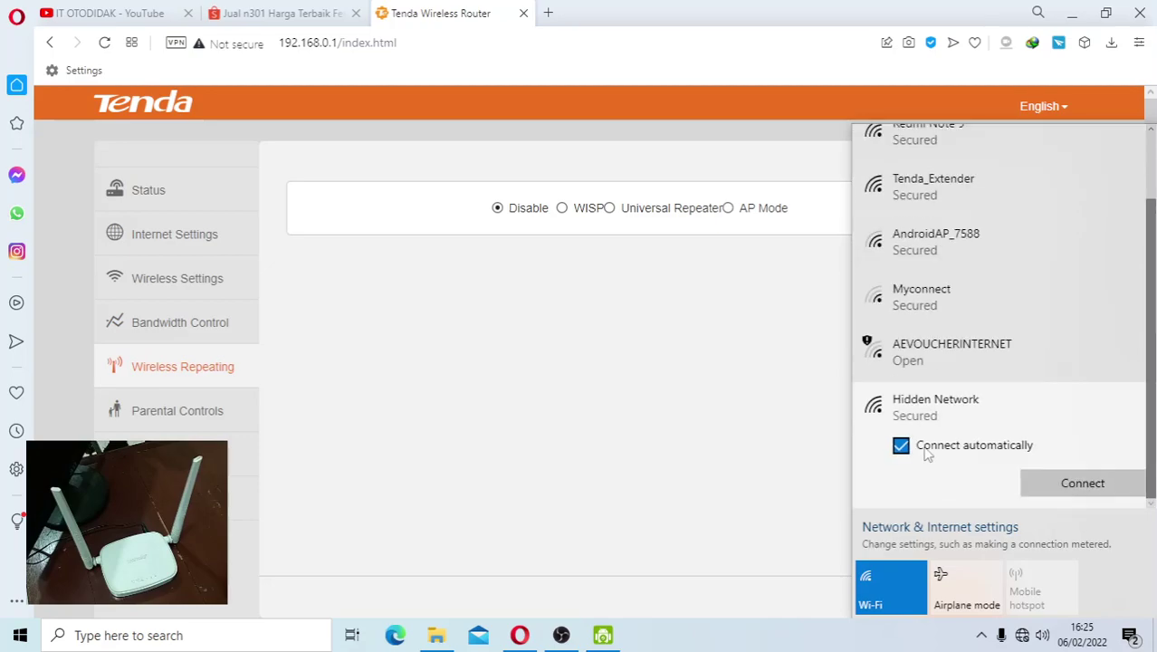
left_click(1061, 482)
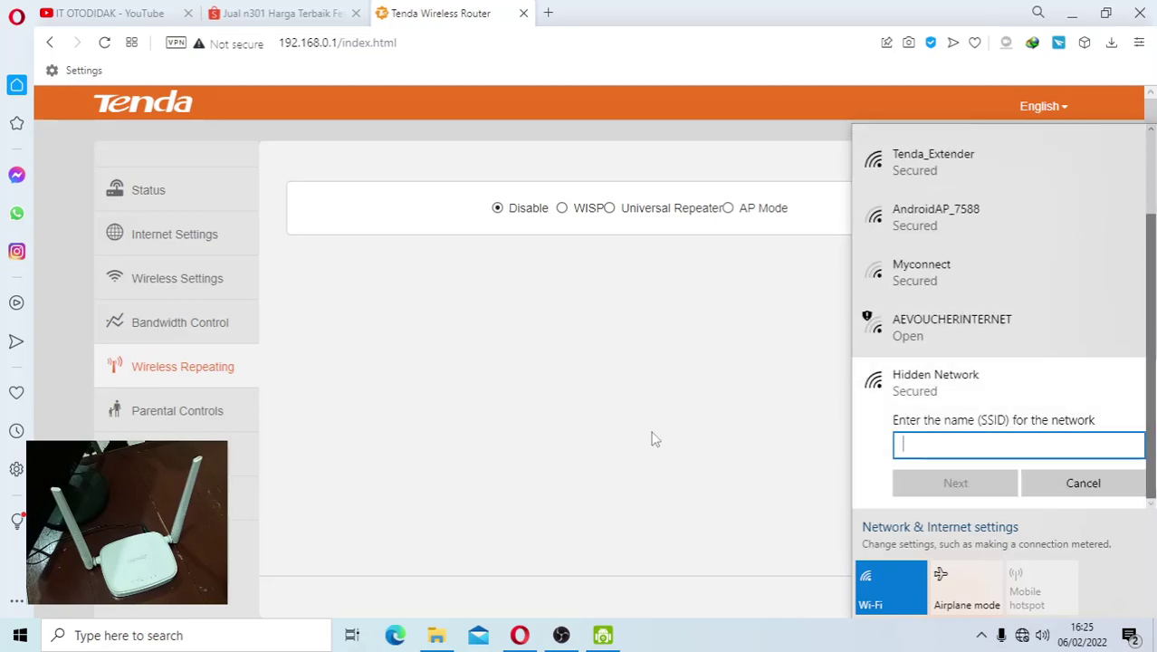
type("B")
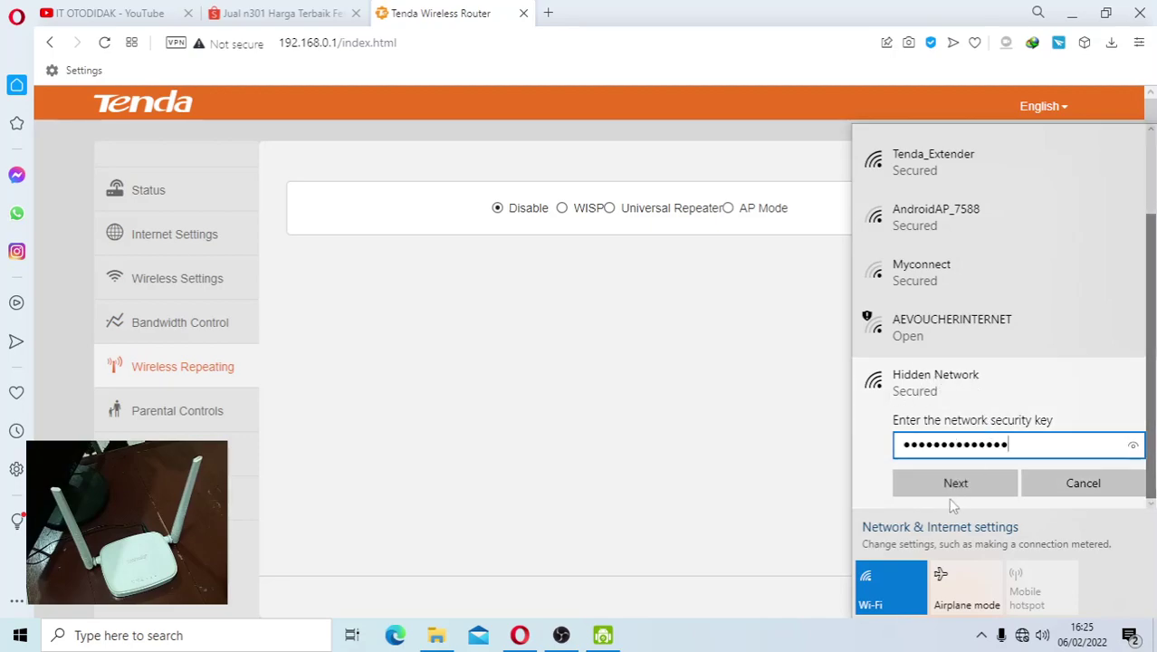
left_click(954, 484)
left_click(954, 484)
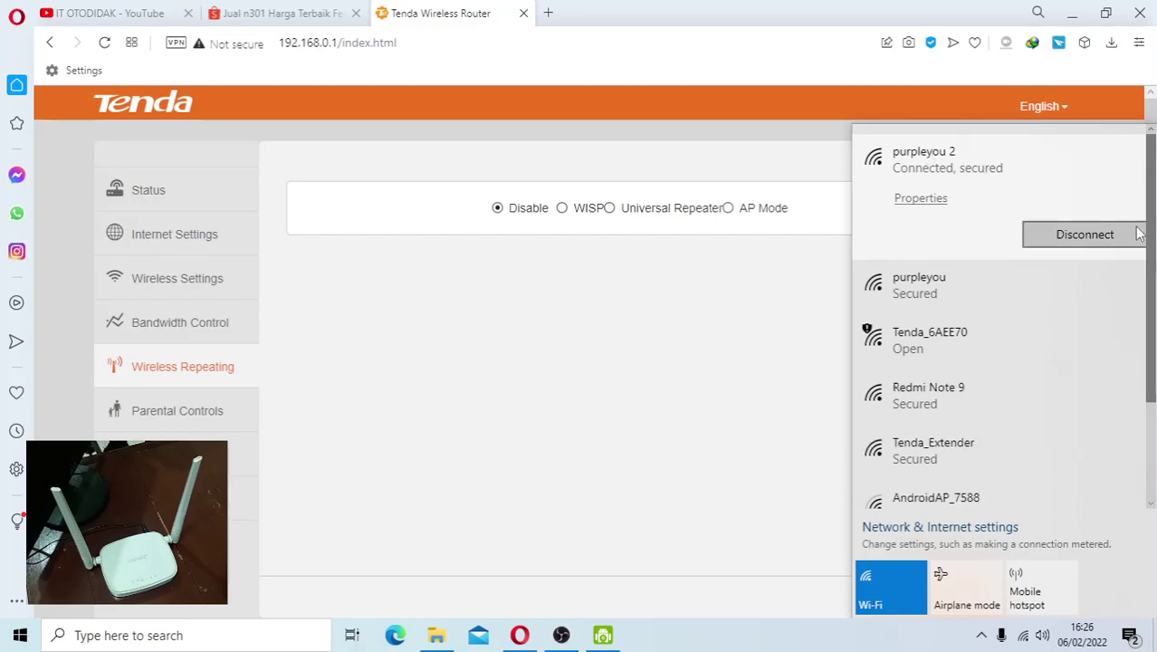
left_click(1012, 626)
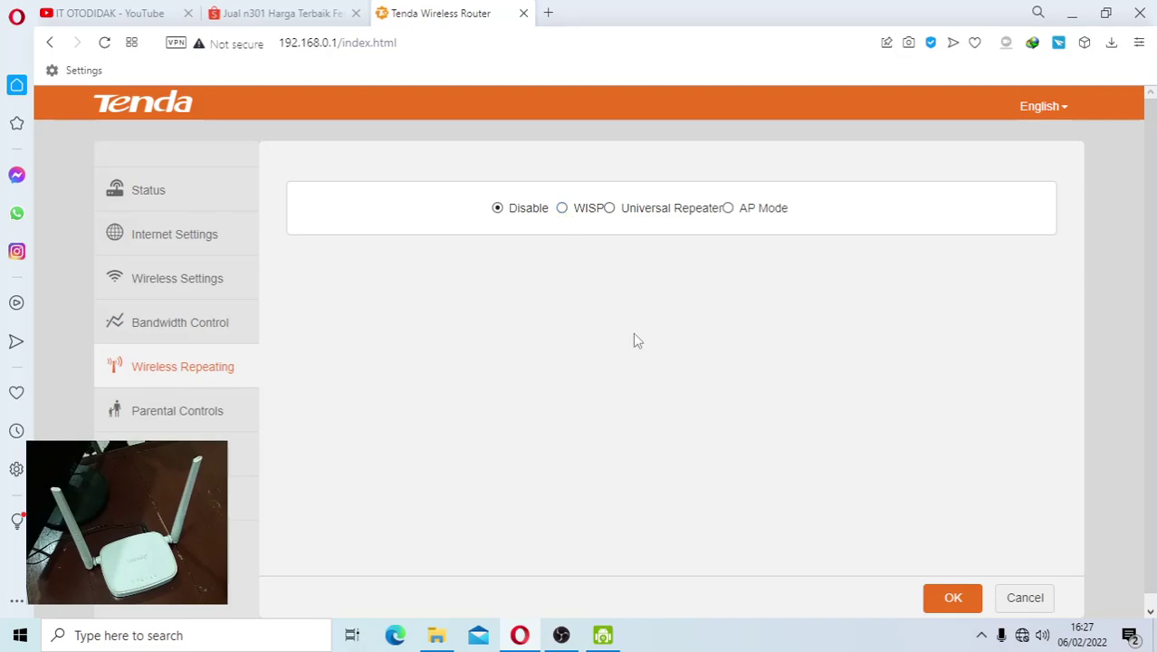
Step: Select the WISP repeating mode and examine the scanned WiFi networks with their channels, security modes and signal strengths
left_click(562, 209)
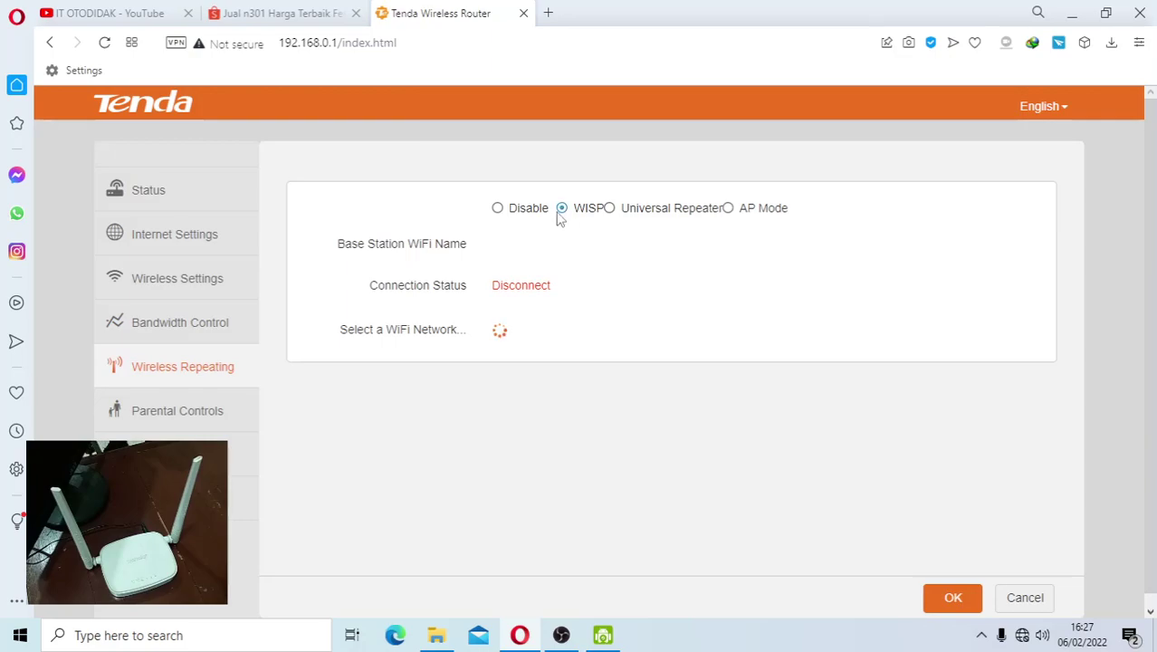
scroll(583, 292, "down", 2)
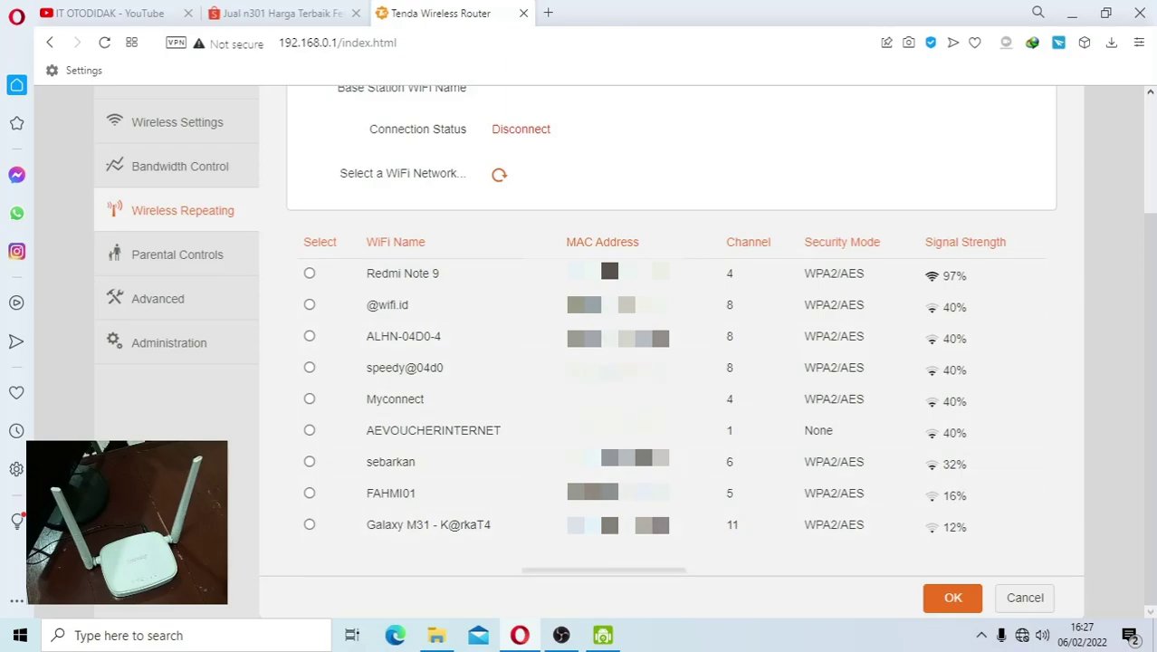
scroll(811, 463, "up", 2)
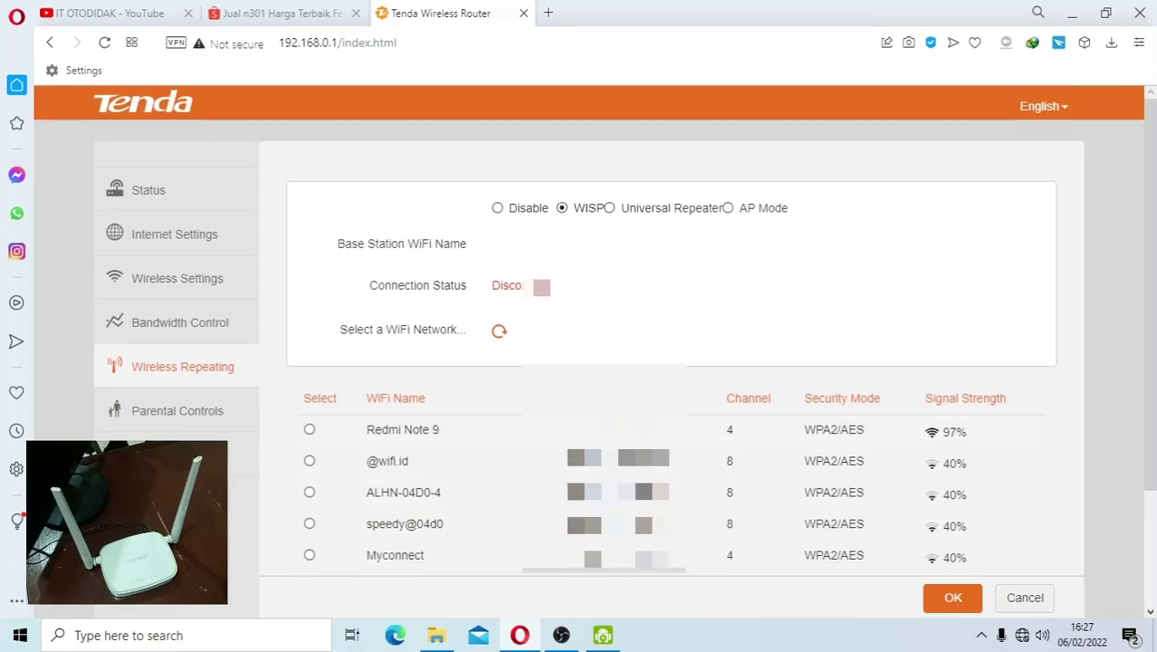
scroll(905, 507, "down", 2)
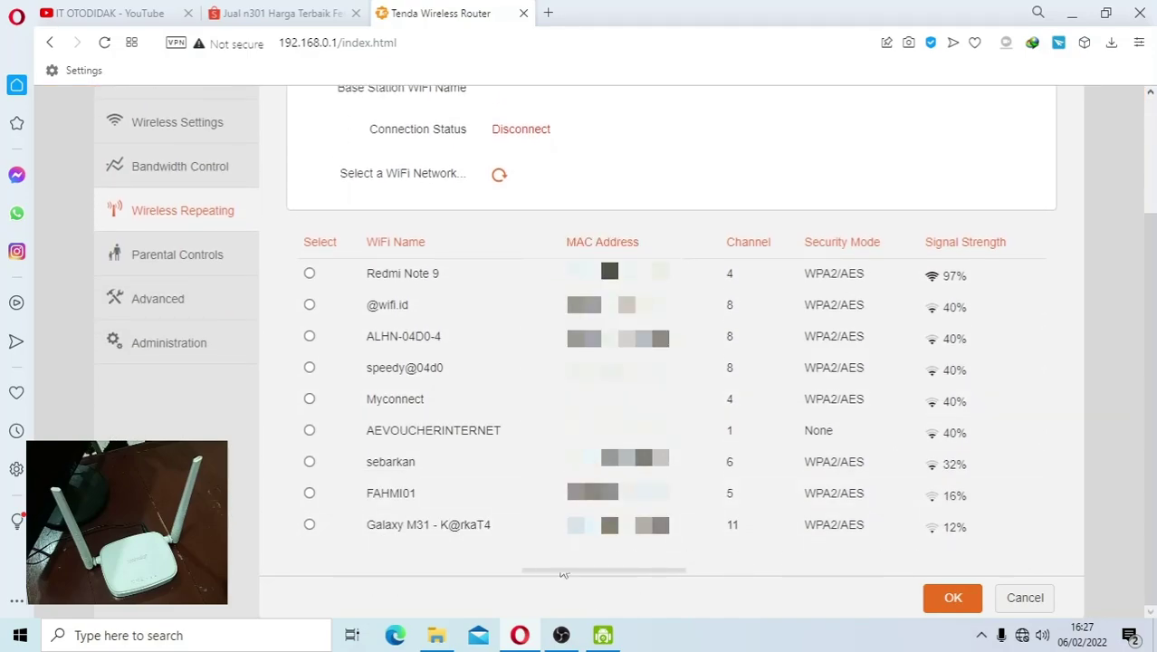
Step: Open the router's administration settings and check the firmware upgrade option and current firmware version under Device Management
left_click(169, 342)
scroll(555, 465, "down", 5)
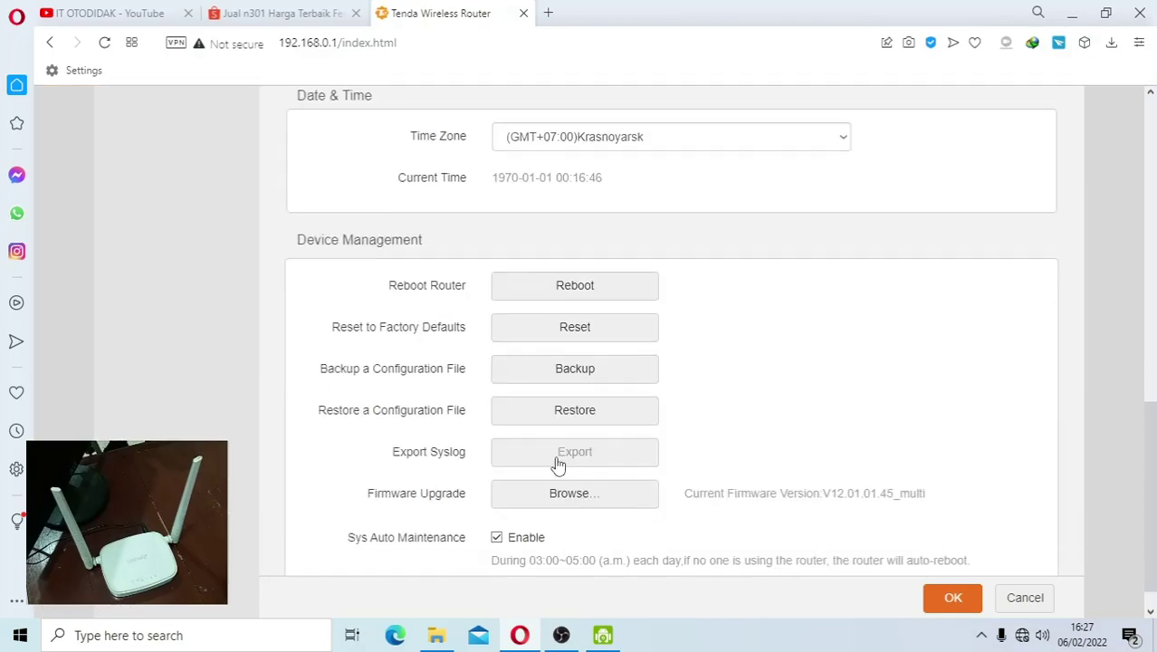
scroll(573, 470, "down", 1)
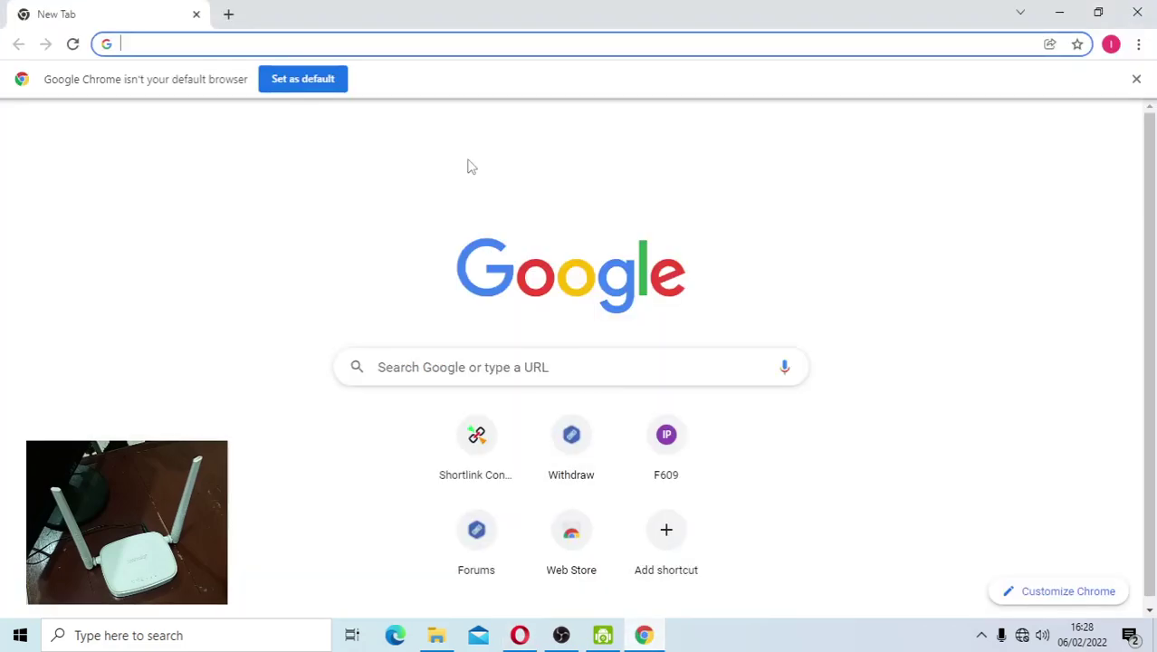
Step: In Chrome, search Google for "tenda n301 firmware" and open Tenda Indonesia's N301 download page
left_click(266, 43)
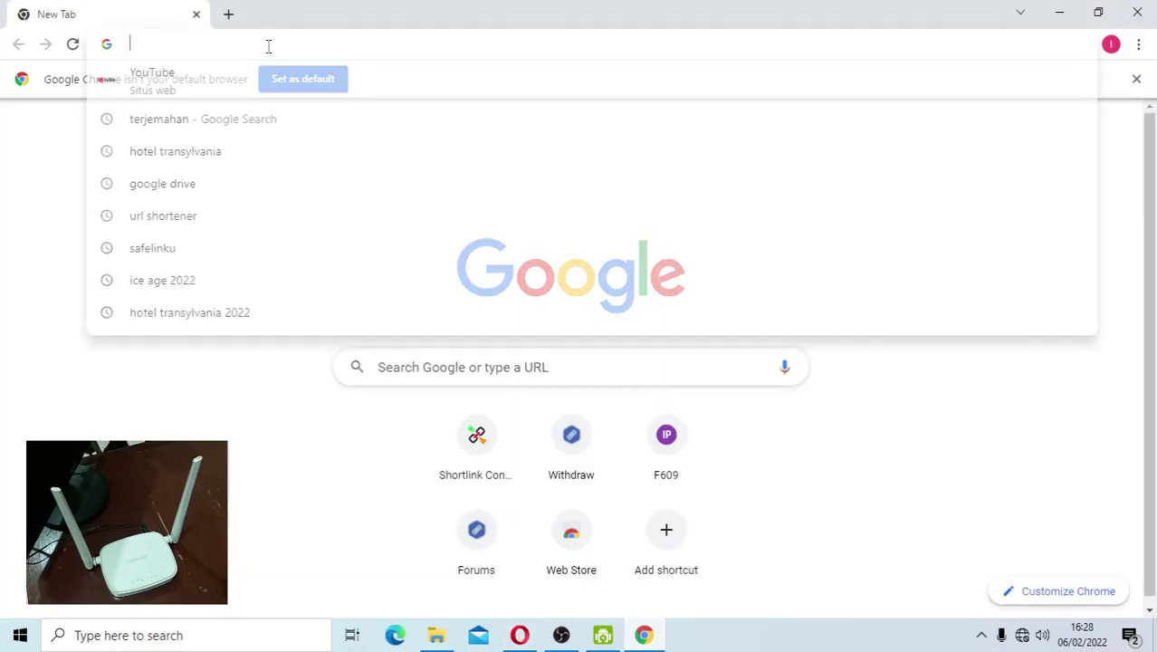
type("tenda")
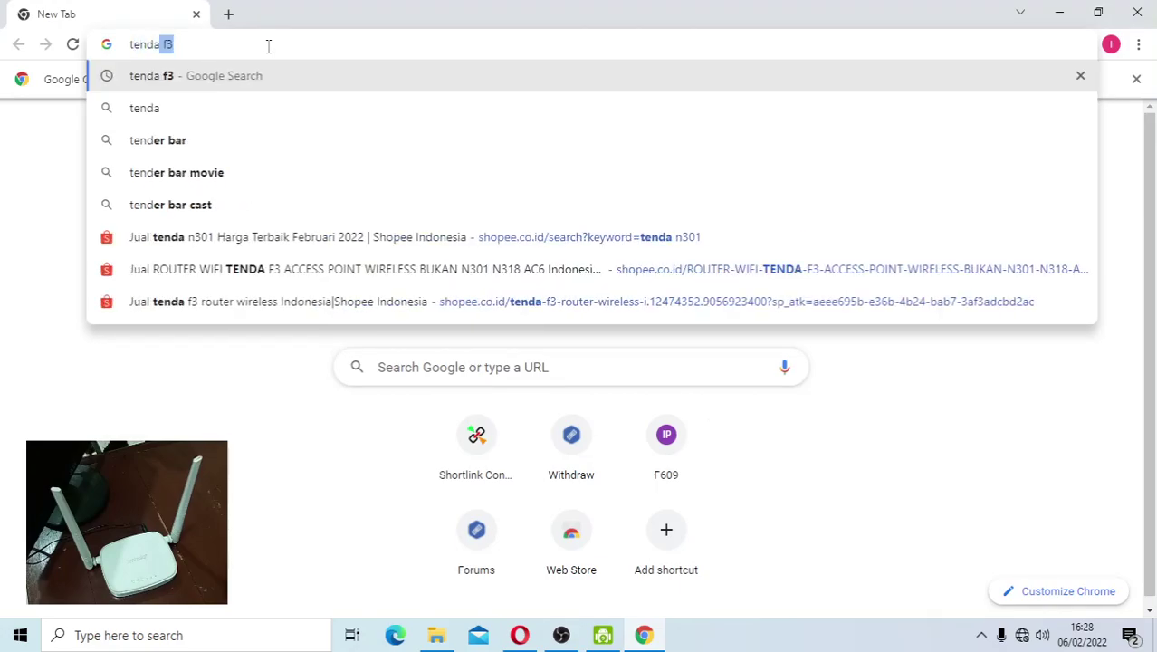
key("BackSpace")
type("n301")
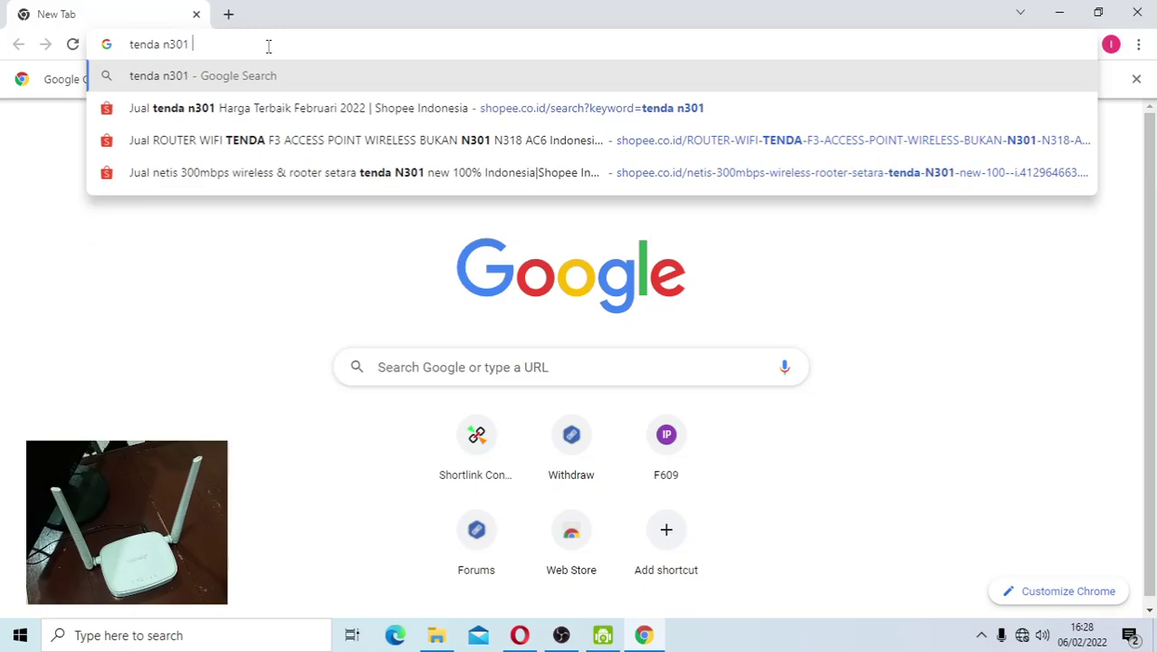
type(" firmware")
key("Return")
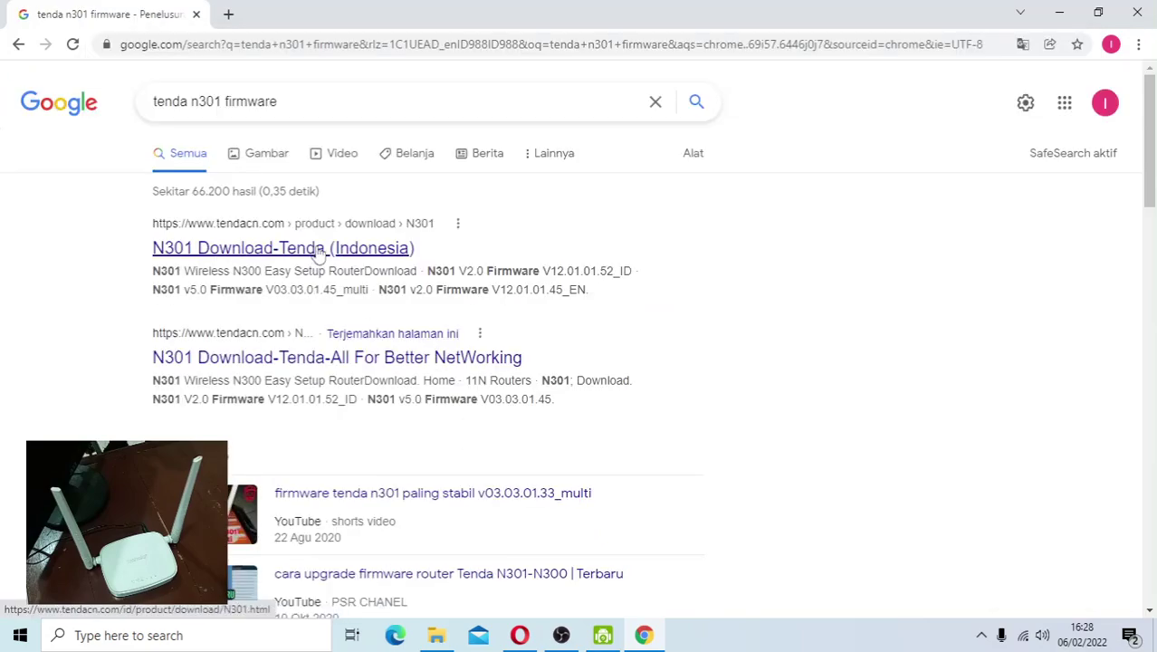
left_click(320, 250)
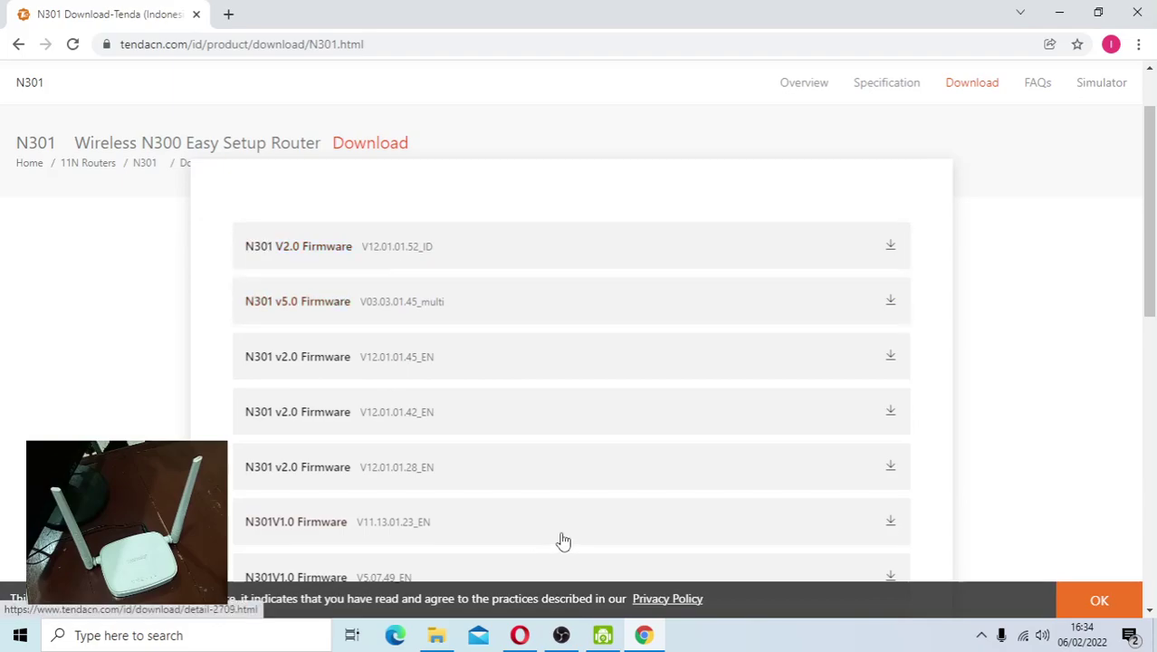
Step: Compare the router's current firmware version in Opera with Tenda's downloads in Chrome, and review the N301 V2.0 Firmware V12.01.01.52_ID page's upgrade notes
left_click(520, 637)
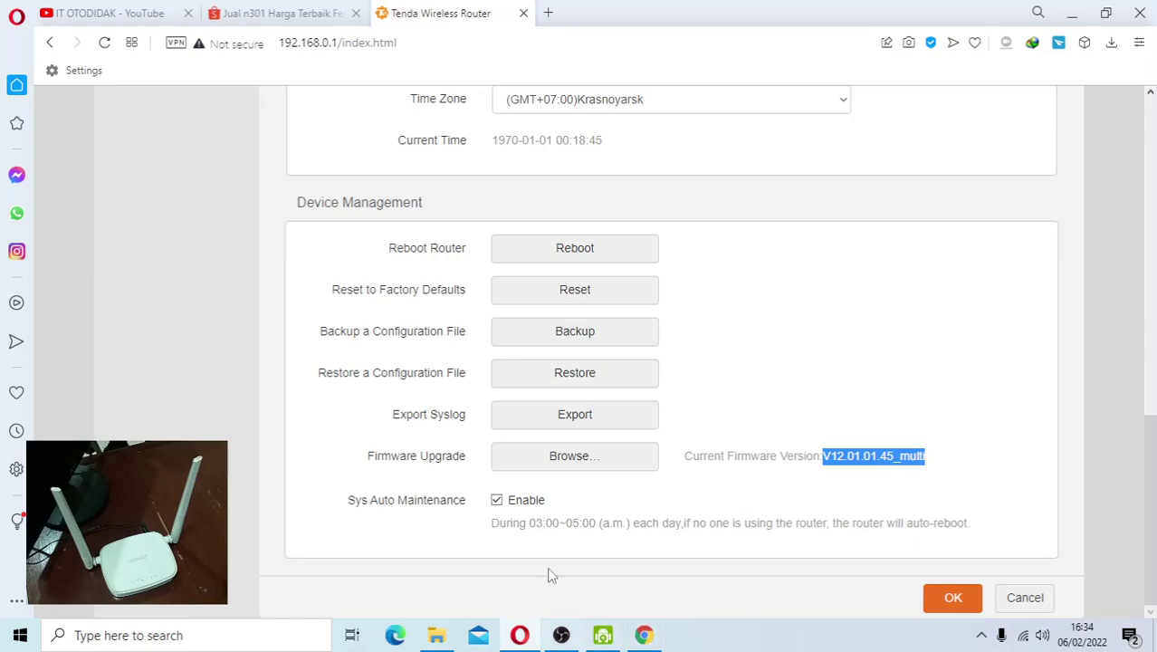
left_click(645, 634)
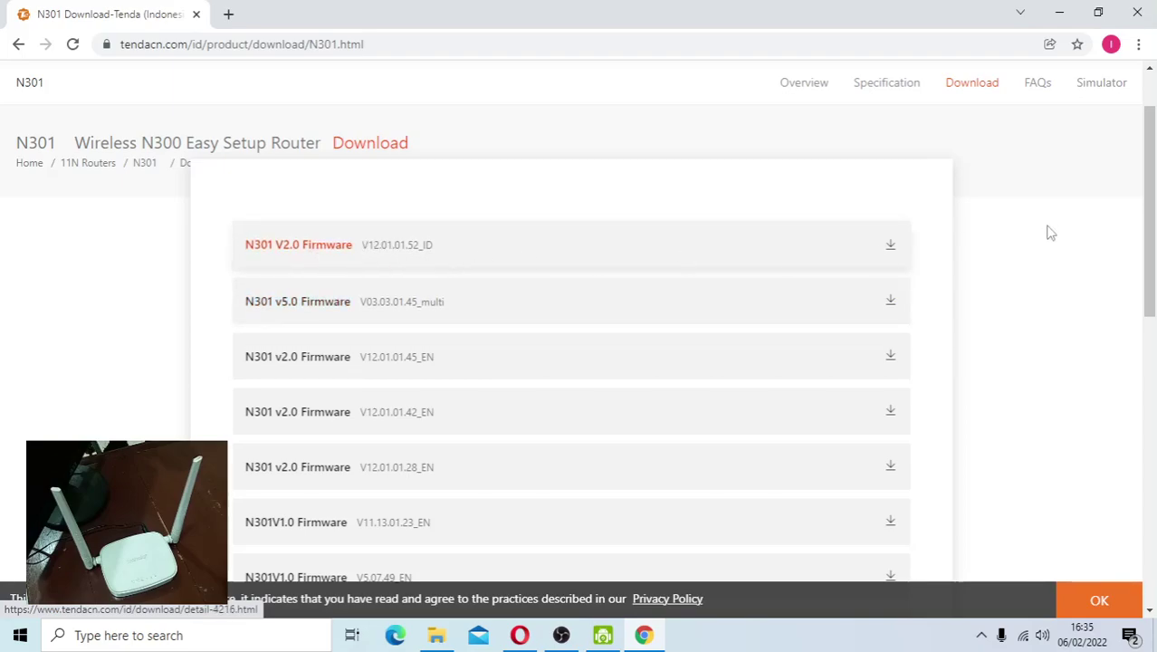
left_click(887, 250)
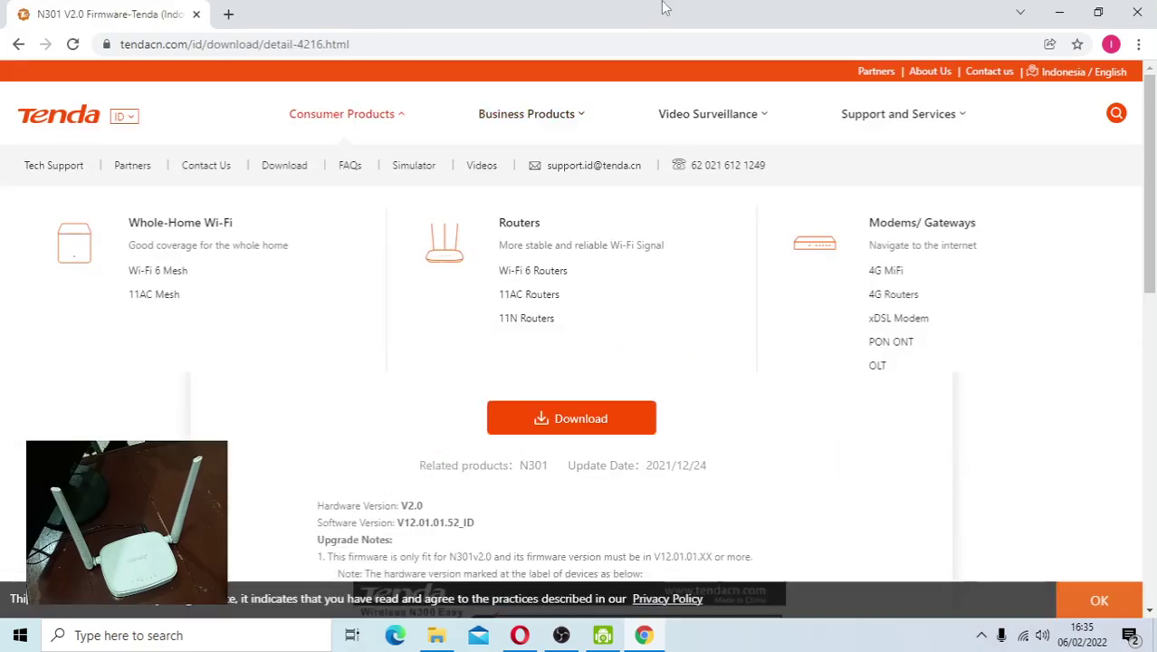
scroll(625, 281, "down", 3)
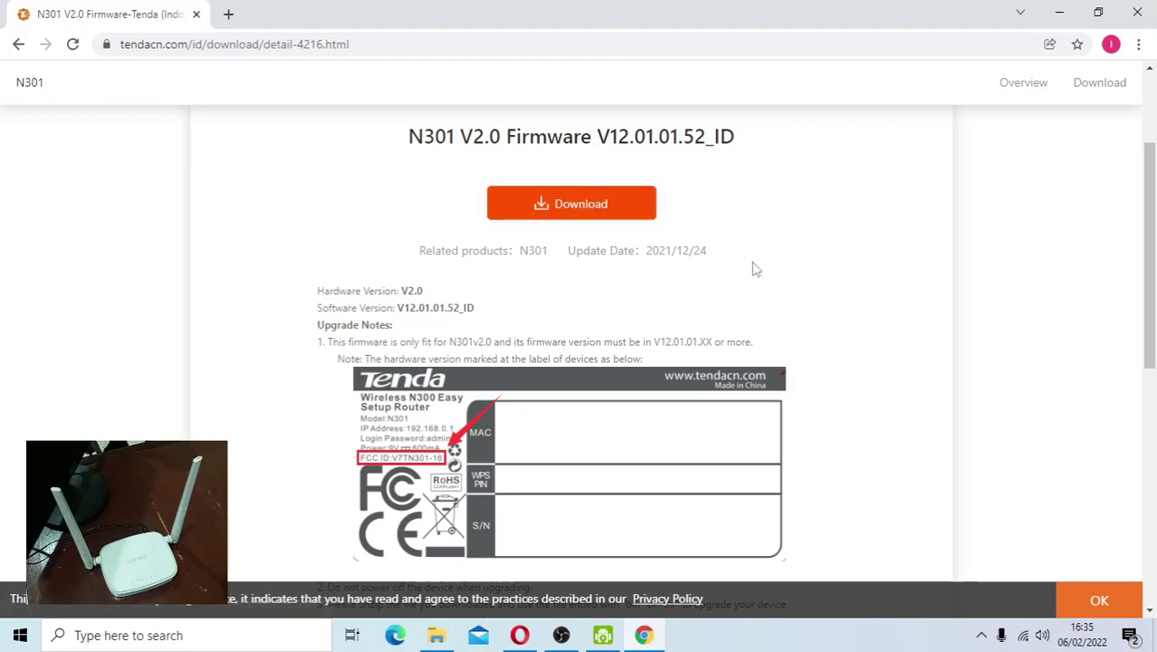
scroll(387, 288, "down", 1)
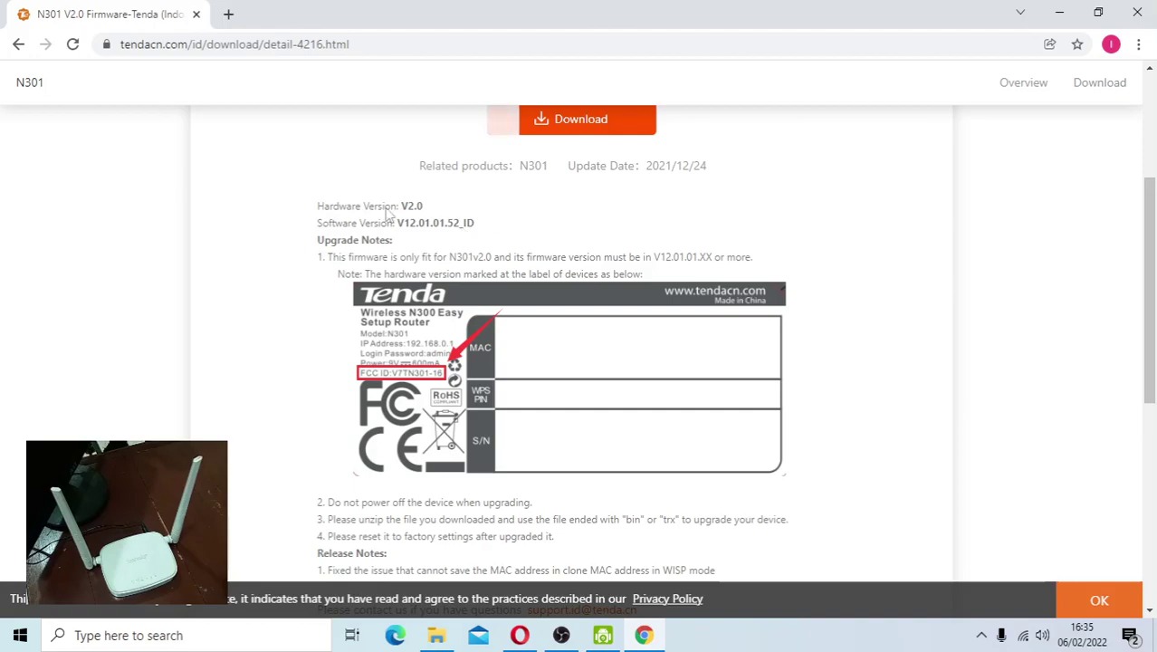
scroll(482, 287, "up", 2)
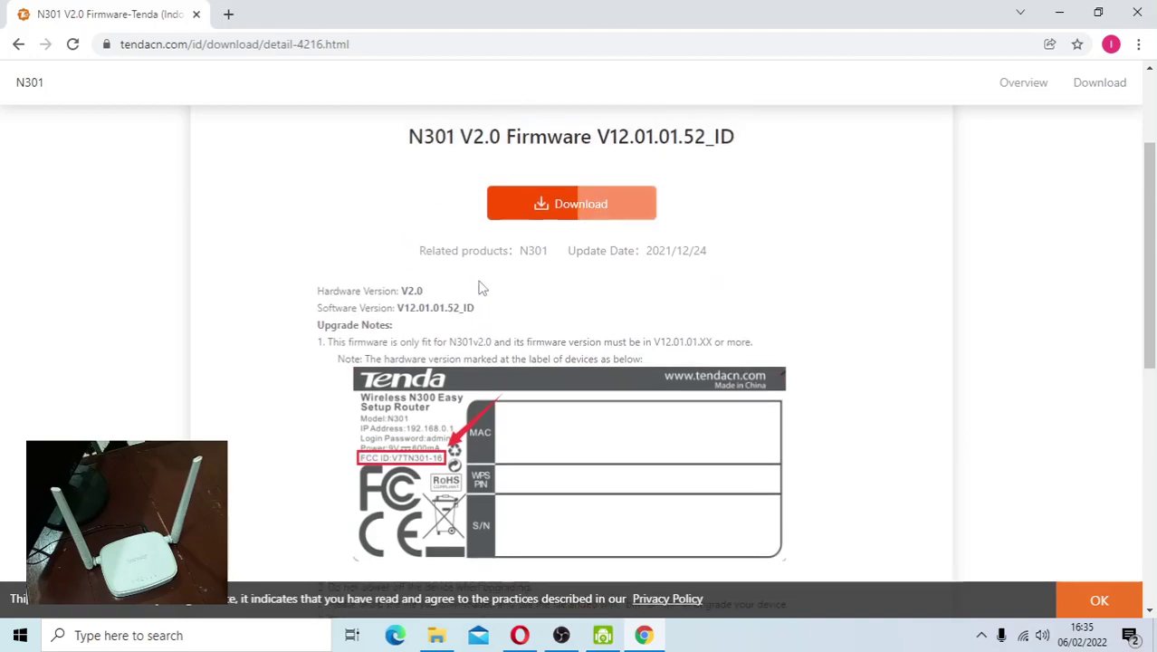